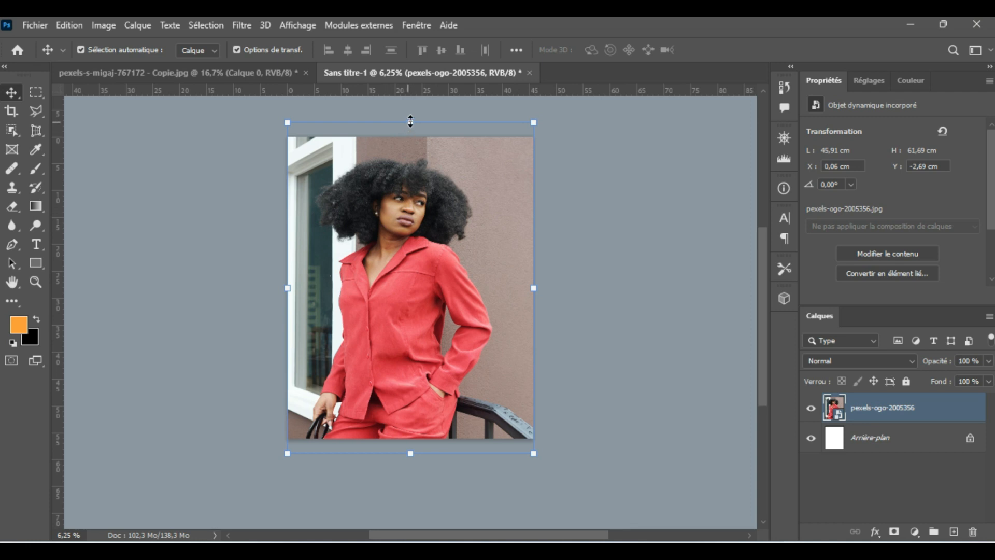
Shrink the photo layer vertically to fit the canvas's top and bottom edges, and toggle its visibility off and back on
{"action": "left_click_drag", "start_coordinate": [410, 123], "coordinate": [410, 137]}
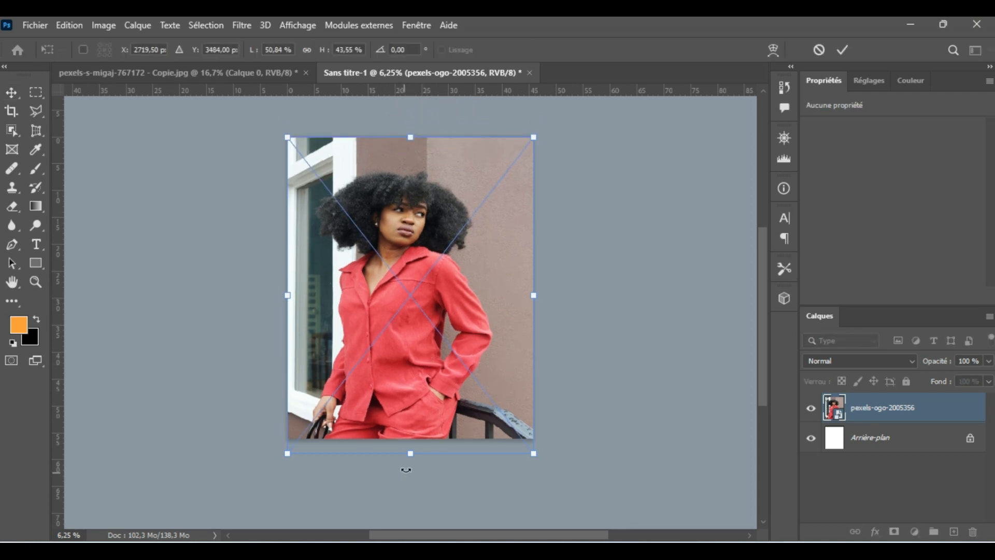
{"action": "left_click_drag", "start_coordinate": [411, 454], "coordinate": [412, 438]}
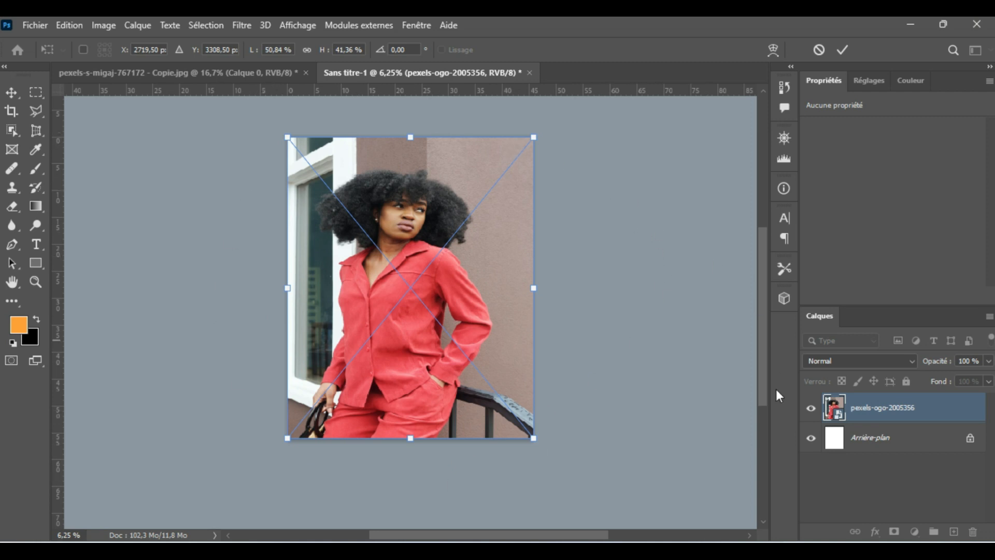
{"action": "left_click", "coordinate": [811, 408]}
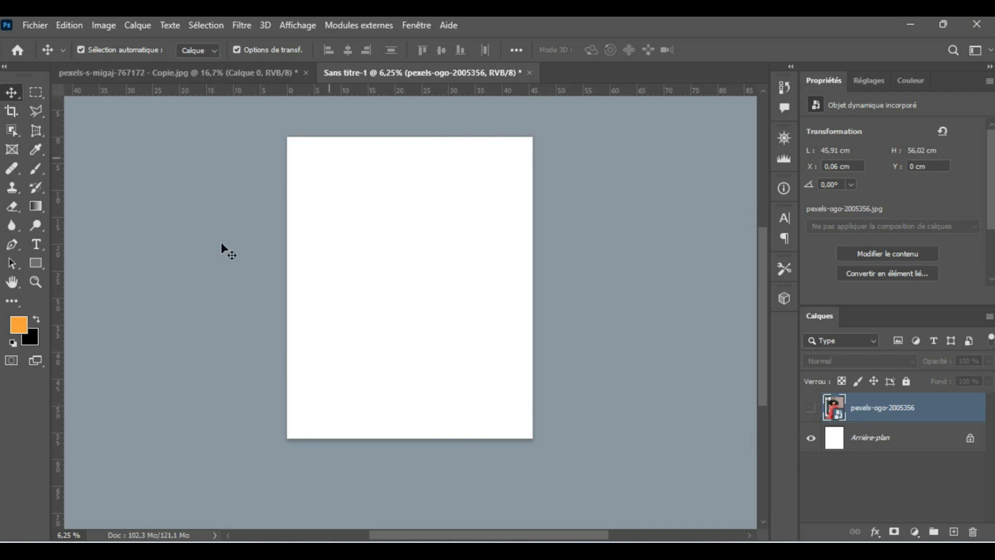
{"action": "left_click", "coordinate": [812, 408]}
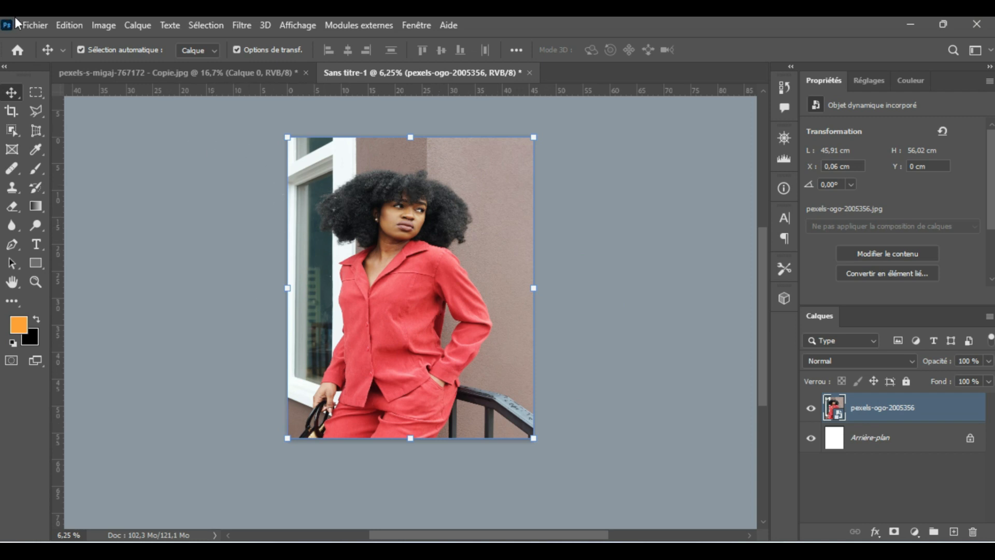
Enlarge the canvas by 3 cm in width and height from the centre, filling the extension with the background colour
{"action": "left_click", "coordinate": [99, 25]}
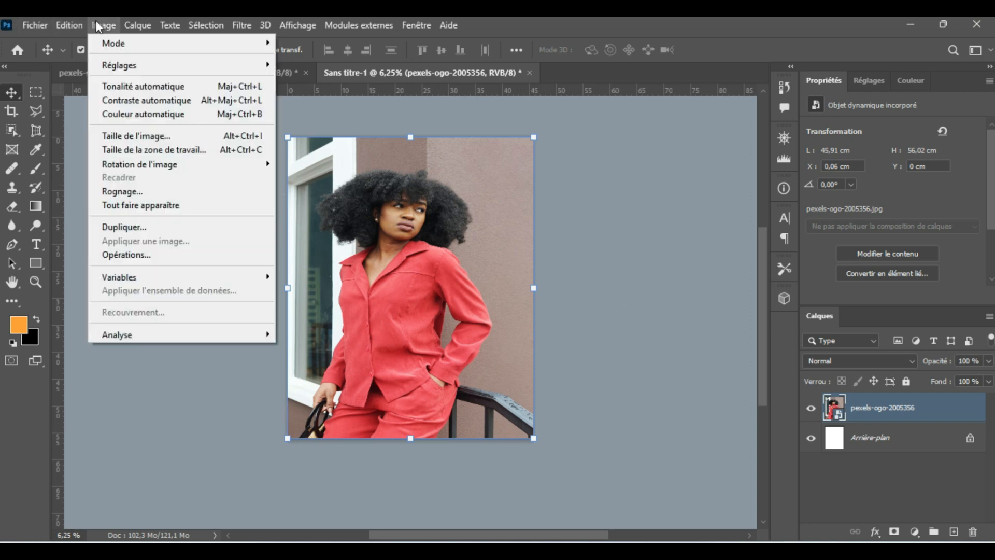
{"action": "left_click", "coordinate": [134, 150]}
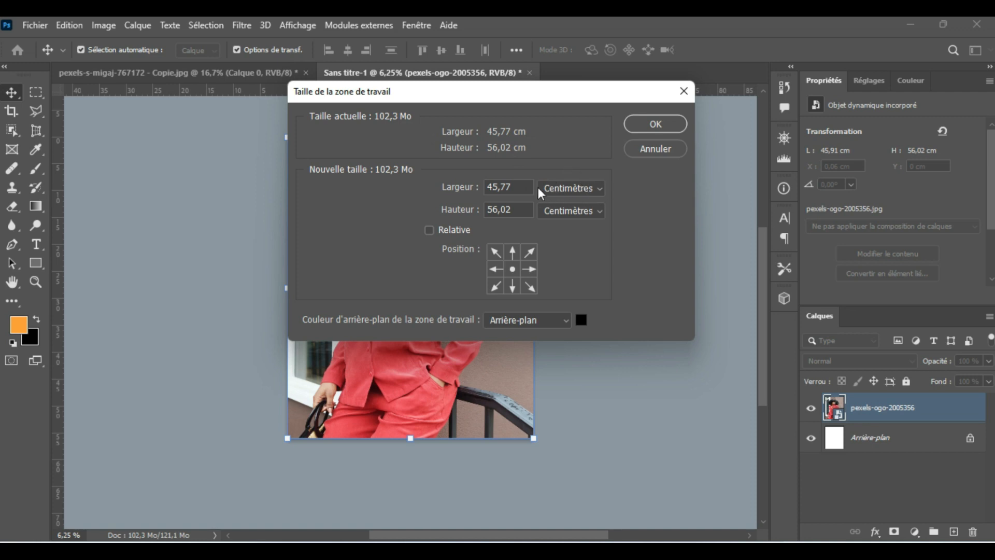
{"action": "left_click", "coordinate": [512, 185]}
{"action": "type", "text": "+3"}
{"action": "key", "text": "Tab"}
{"action": "left_click", "coordinate": [512, 210]}
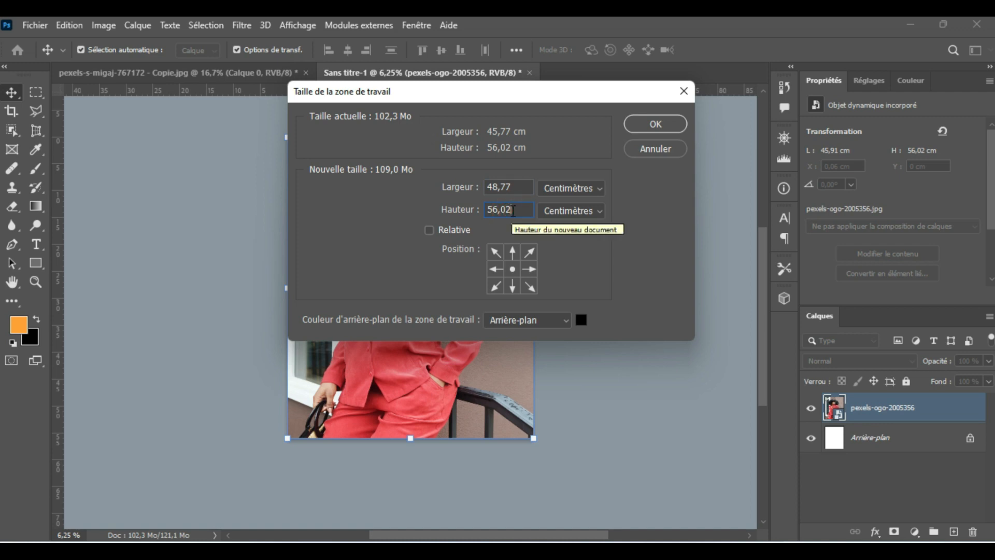
{"action": "type", "text": "+3"}
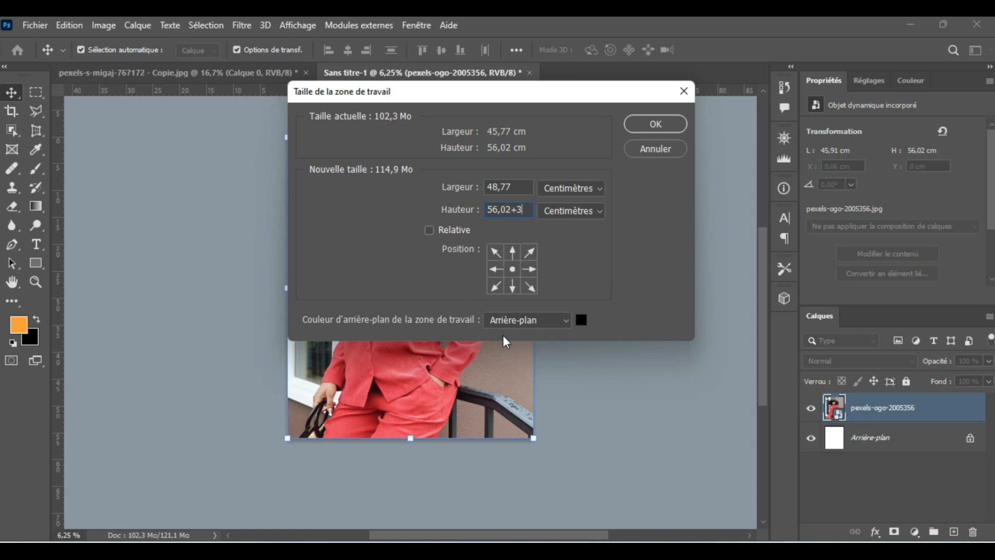
{"action": "left_click", "coordinate": [643, 123]}
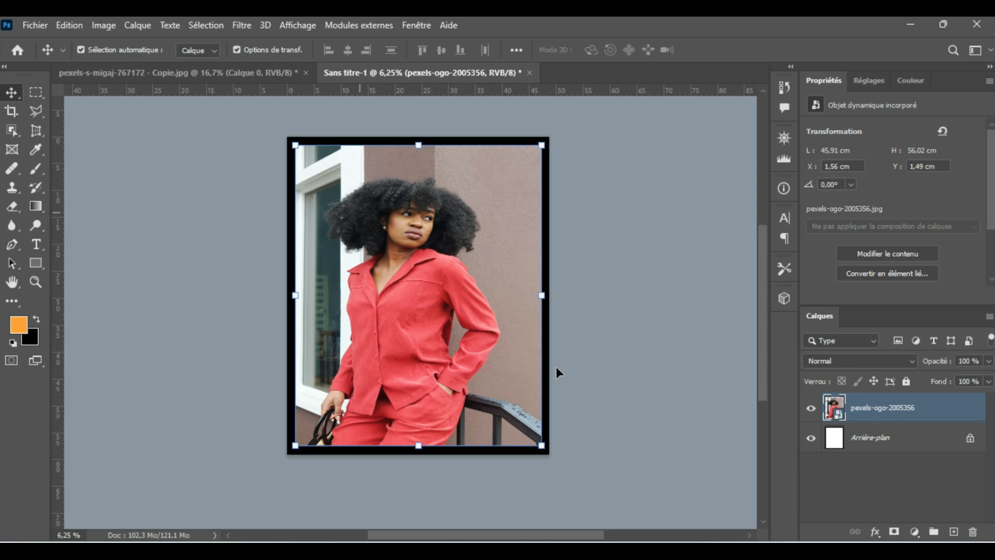
Reduce the canvas width and height by 3 cm each from the centre, accepting the cropping
{"action": "left_click", "coordinate": [102, 24]}
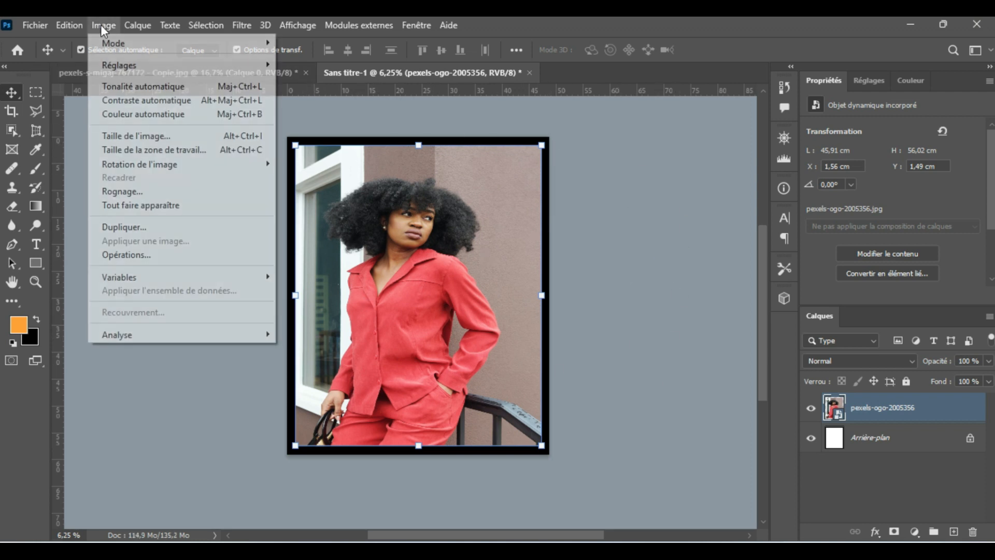
{"action": "left_click", "coordinate": [142, 150]}
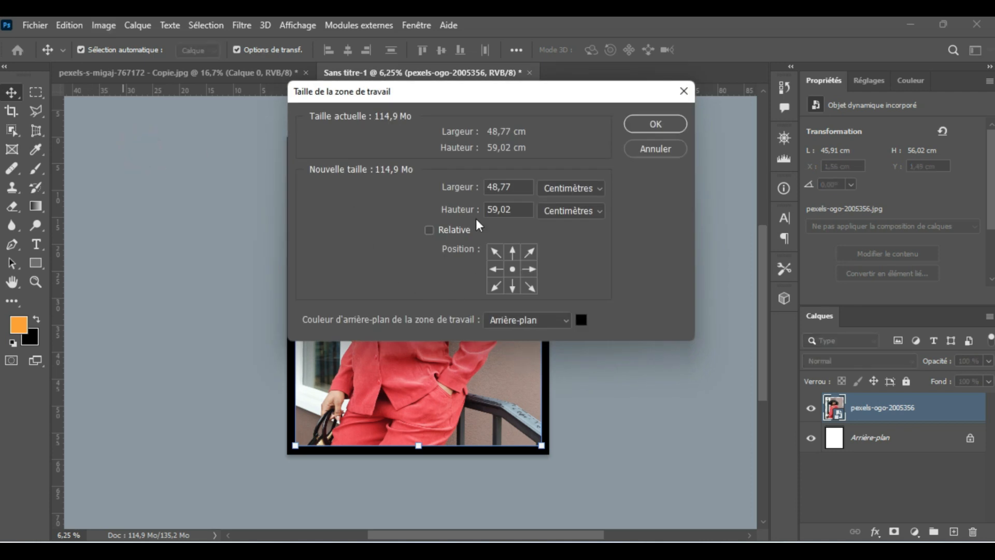
{"action": "left_click", "coordinate": [515, 188]}
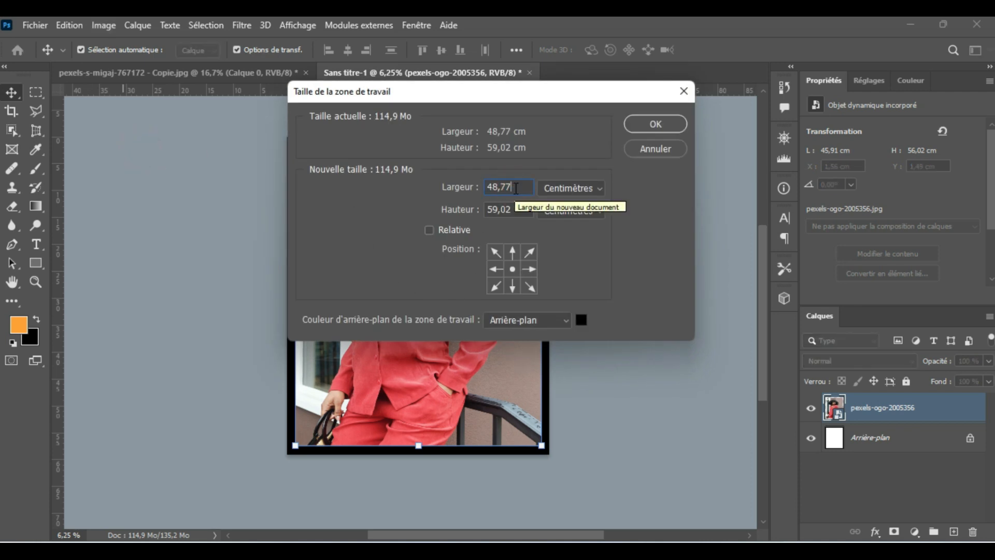
{"action": "type", "text": "-"}
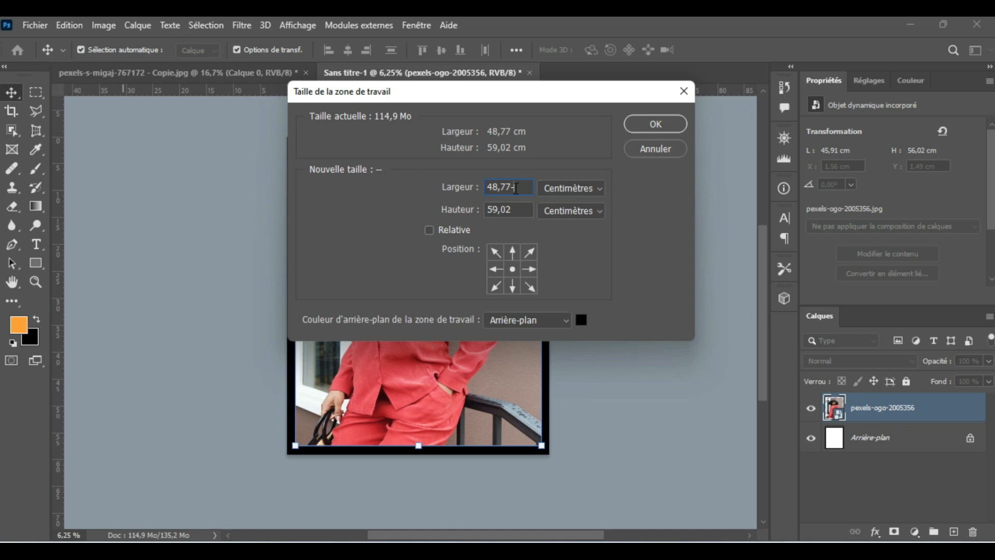
{"action": "type", "text": "3"}
{"action": "left_click", "coordinate": [521, 209]}
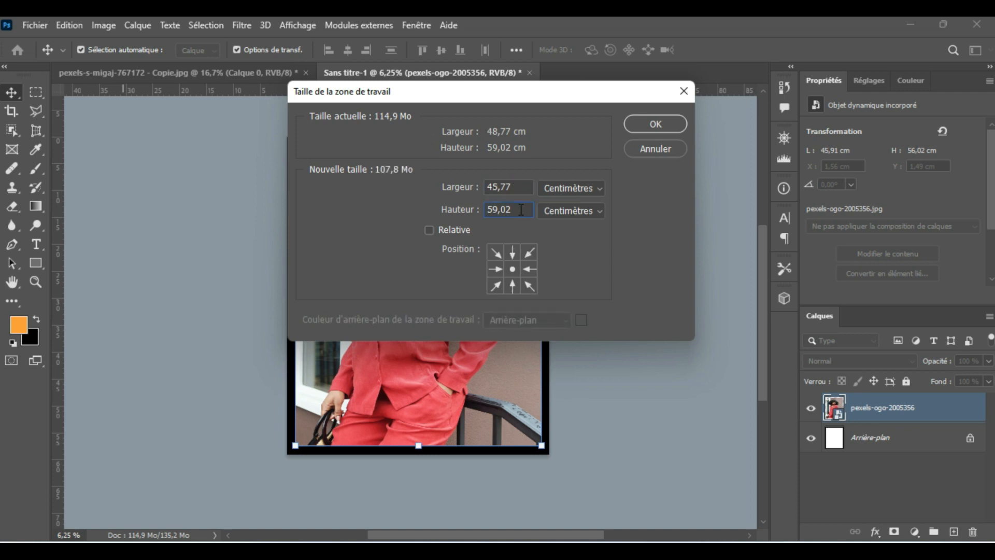
{"action": "type", "text": "-"}
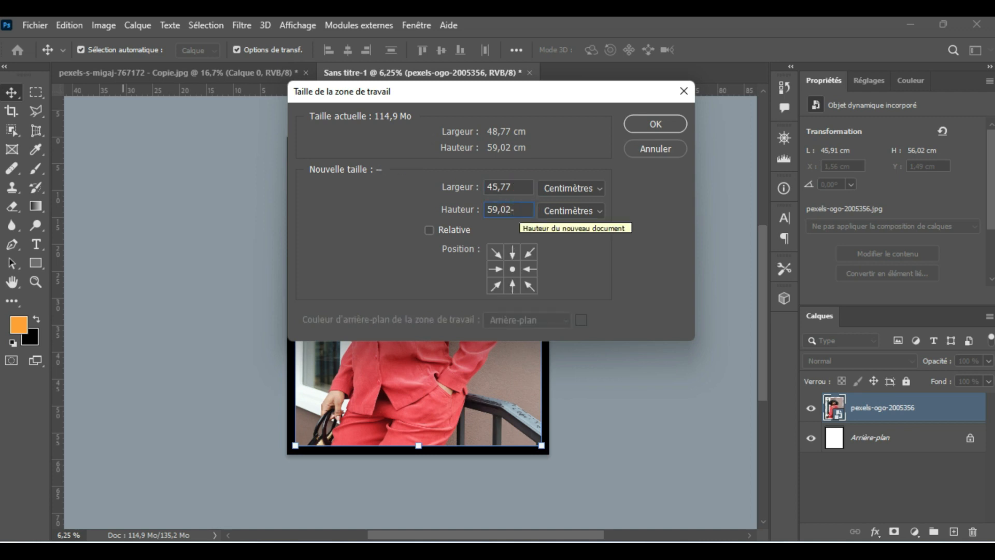
{"action": "type", "text": "3"}
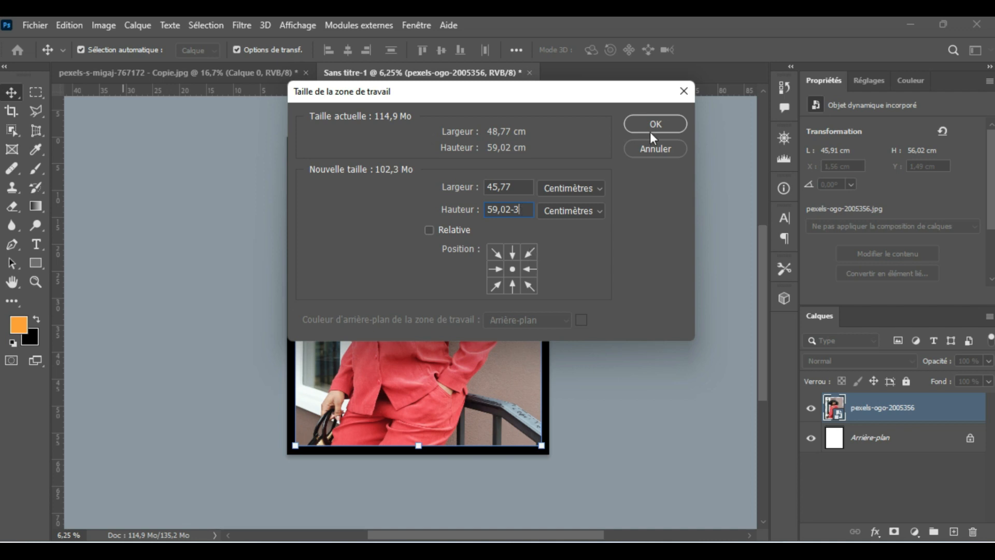
{"action": "left_click", "coordinate": [660, 123]}
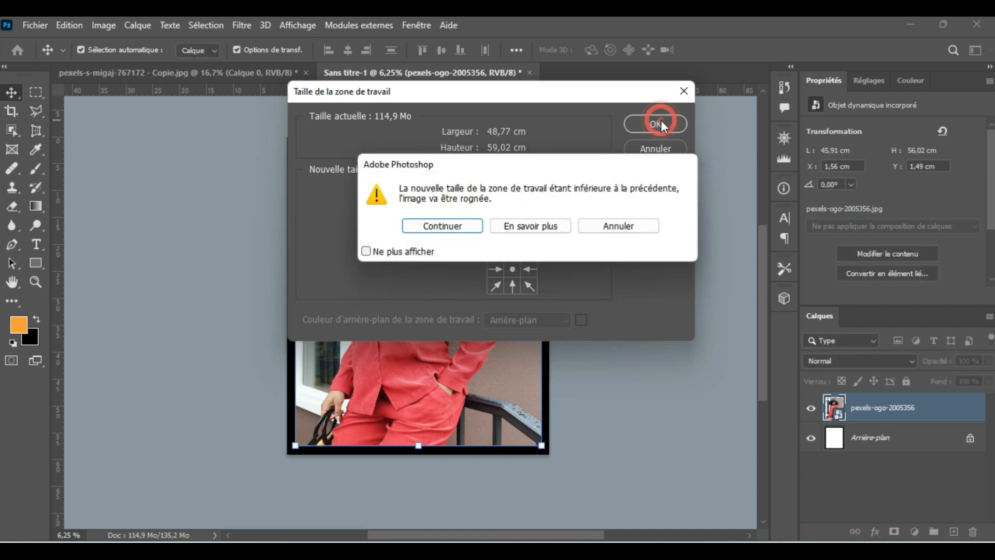
{"action": "left_click", "coordinate": [453, 228]}
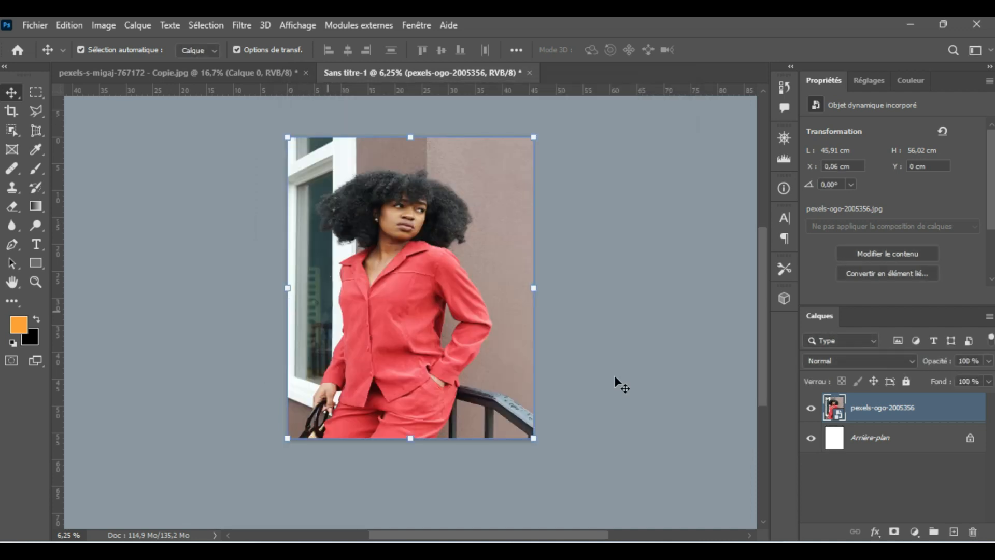
In the canvas size settings, increase the width and the height by 3 cm each
{"action": "left_click", "coordinate": [104, 23]}
{"action": "left_click", "coordinate": [168, 150]}
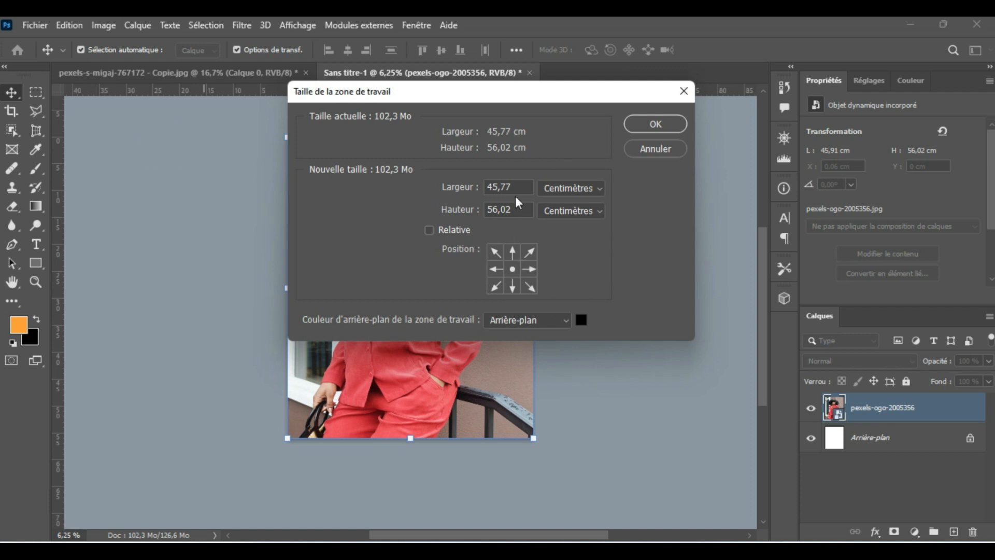
{"action": "left_click", "coordinate": [517, 186]}
{"action": "type", "text": "+3"}
{"action": "left_click", "coordinate": [525, 204]}
{"action": "type", "text": "+3"}
Anchor the existing image at the upper-right corner of the new canvas and apply the canvas size
{"action": "left_click", "coordinate": [493, 285]}
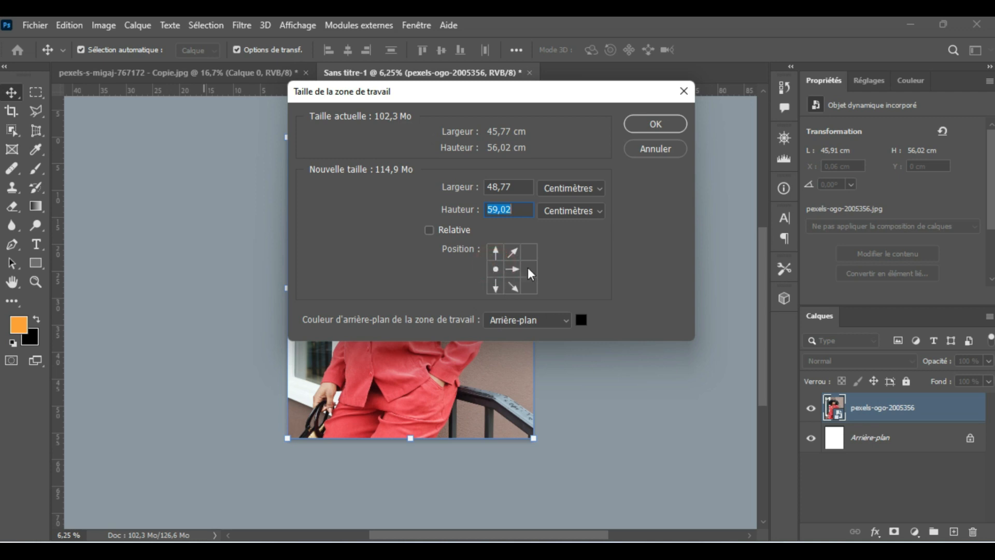
{"action": "left_click", "coordinate": [512, 286]}
{"action": "left_click", "coordinate": [497, 286]}
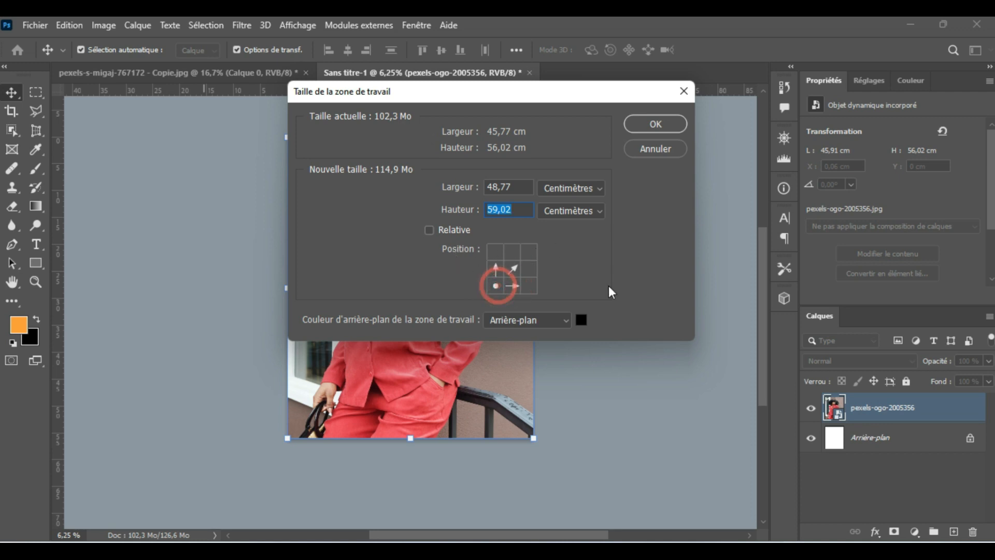
{"action": "left_click", "coordinate": [529, 253]}
{"action": "left_click", "coordinate": [640, 123]}
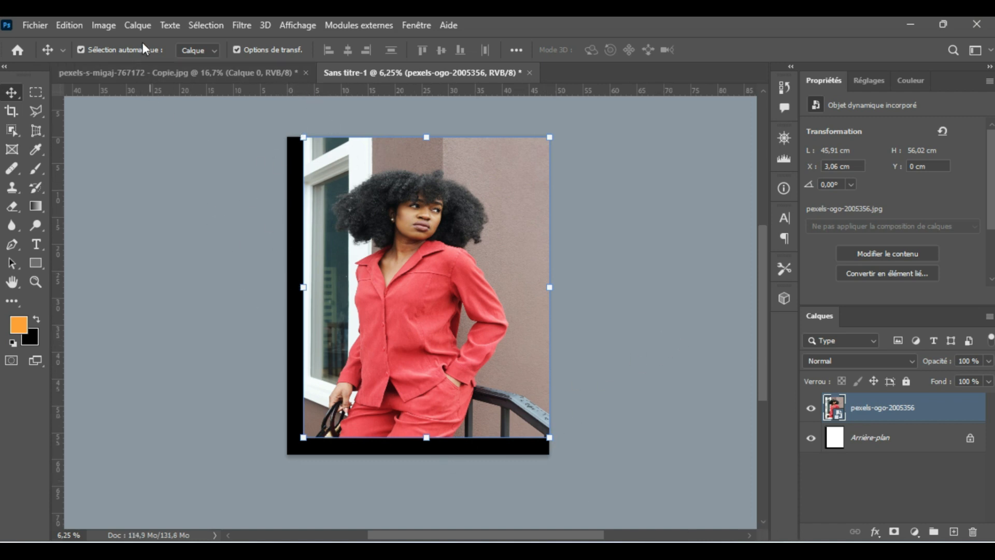
Set up a relative canvas enlargement of 3 cm in width and height, anchored at the lower-left corner
{"action": "left_click", "coordinate": [112, 23]}
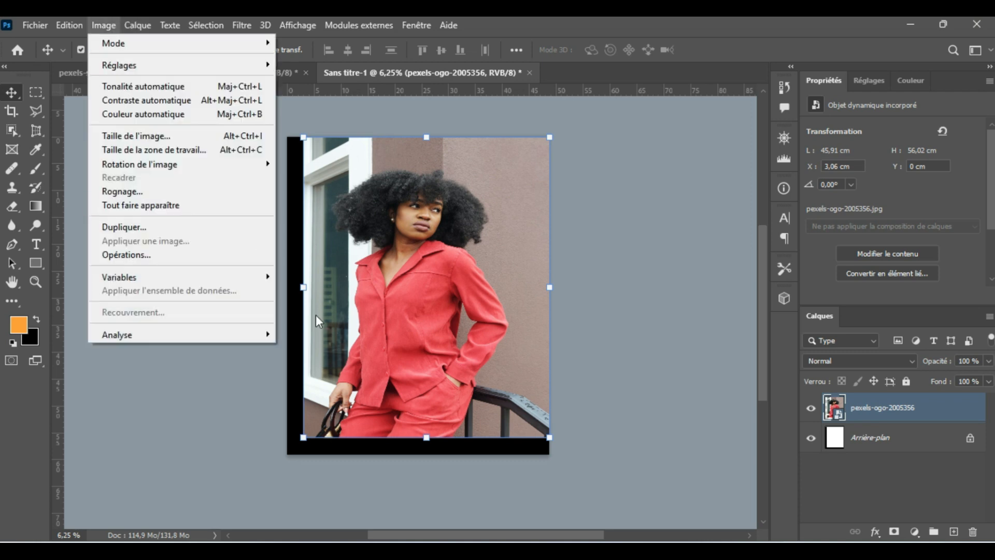
{"action": "left_click", "coordinate": [147, 150]}
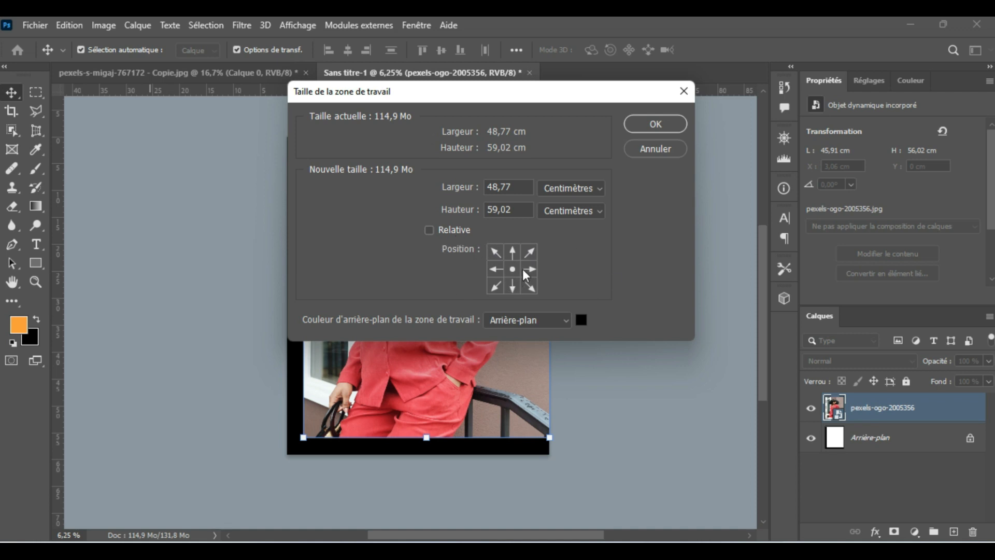
{"action": "left_click", "coordinate": [428, 231]}
{"action": "left_click", "coordinate": [498, 184]}
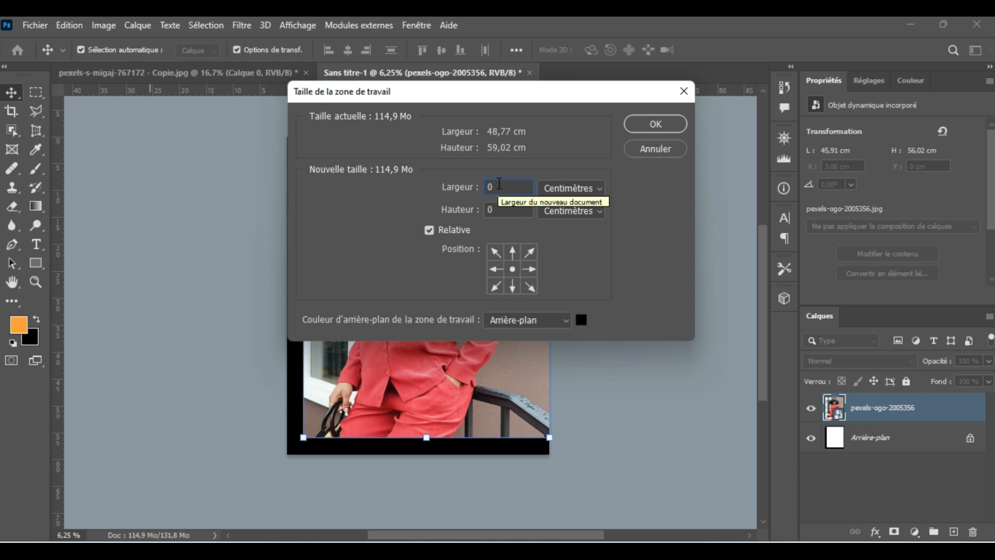
{"action": "type", "text": "+"}
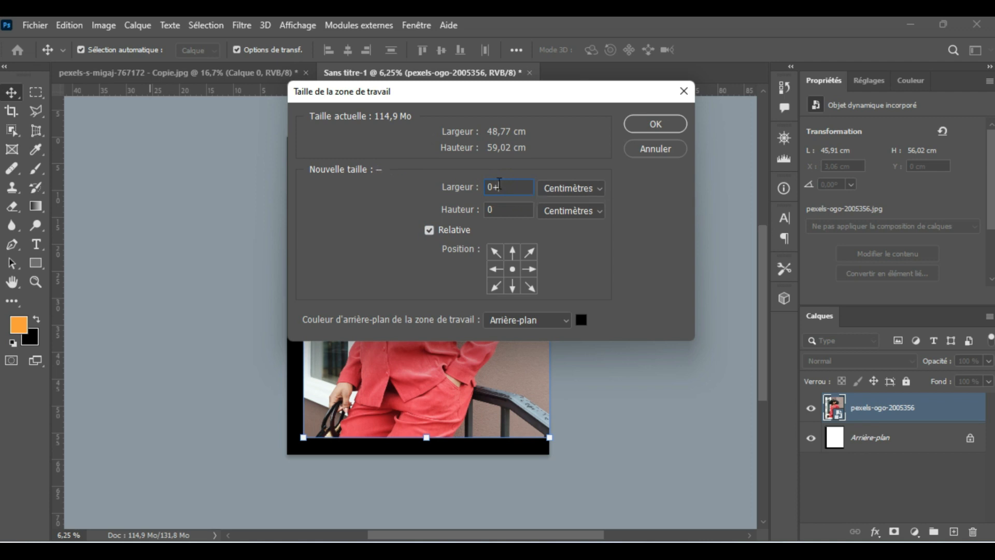
{"action": "type", "text": "3"}
{"action": "left_click", "coordinate": [496, 214]}
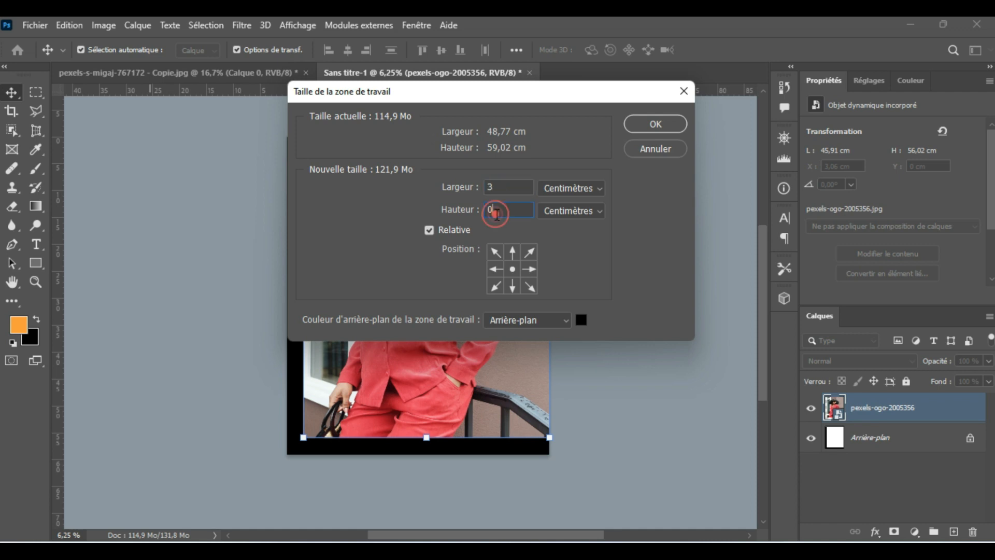
{"action": "type", "text": "+3"}
{"action": "left_click", "coordinate": [497, 287]}
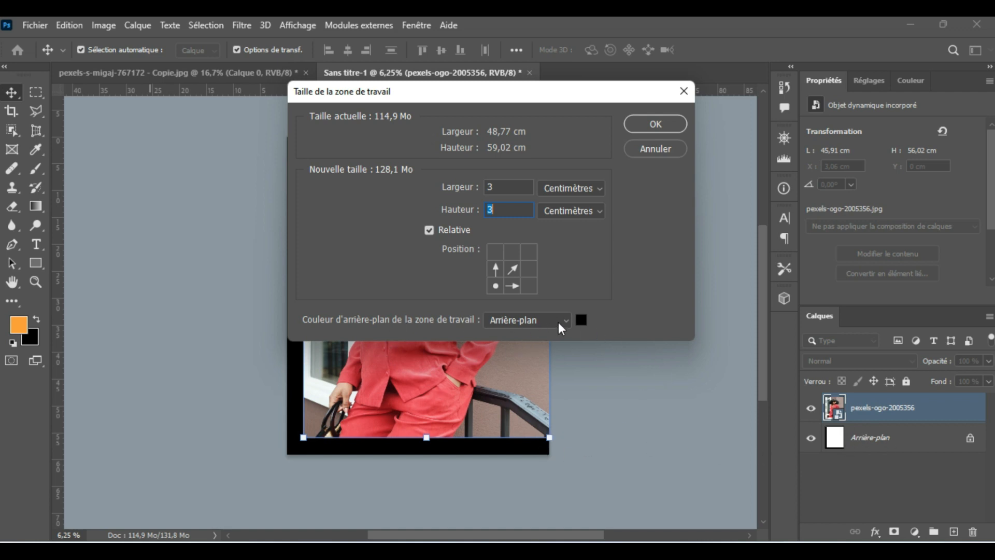
Set the canvas extension colour to red b10c0c and apply the canvas enlargement
{"action": "left_click", "coordinate": [578, 319]}
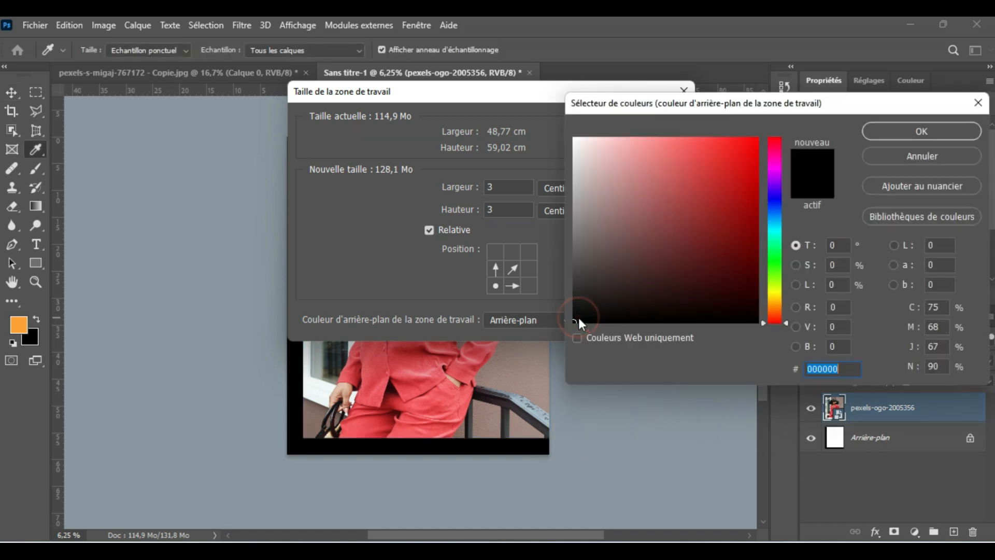
{"action": "left_click", "coordinate": [745, 194]}
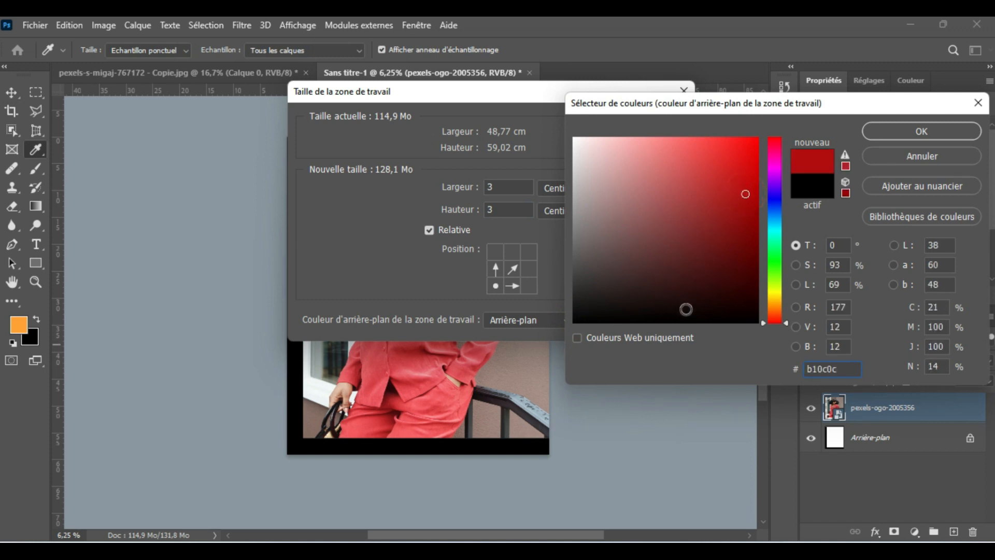
{"action": "left_click", "coordinate": [949, 127]}
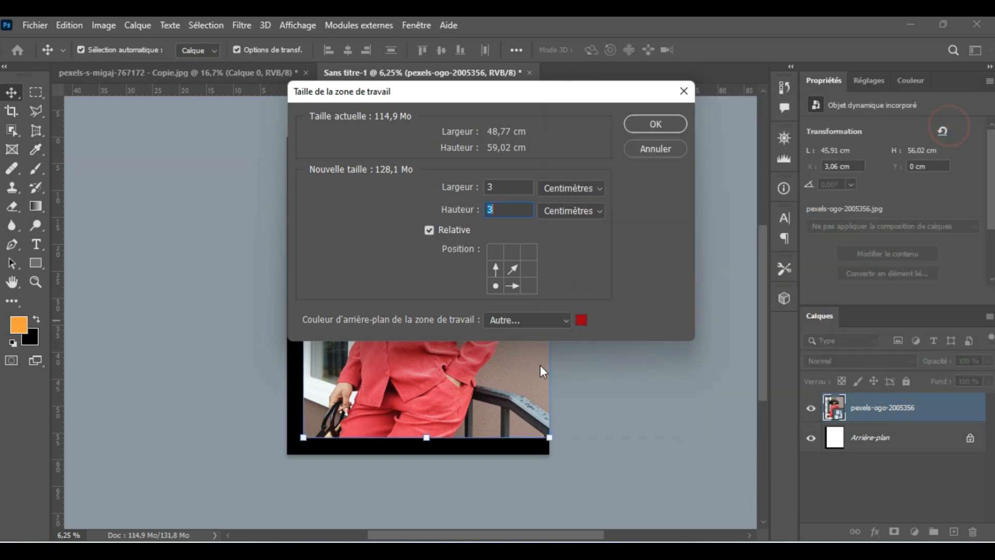
{"action": "left_click", "coordinate": [675, 126]}
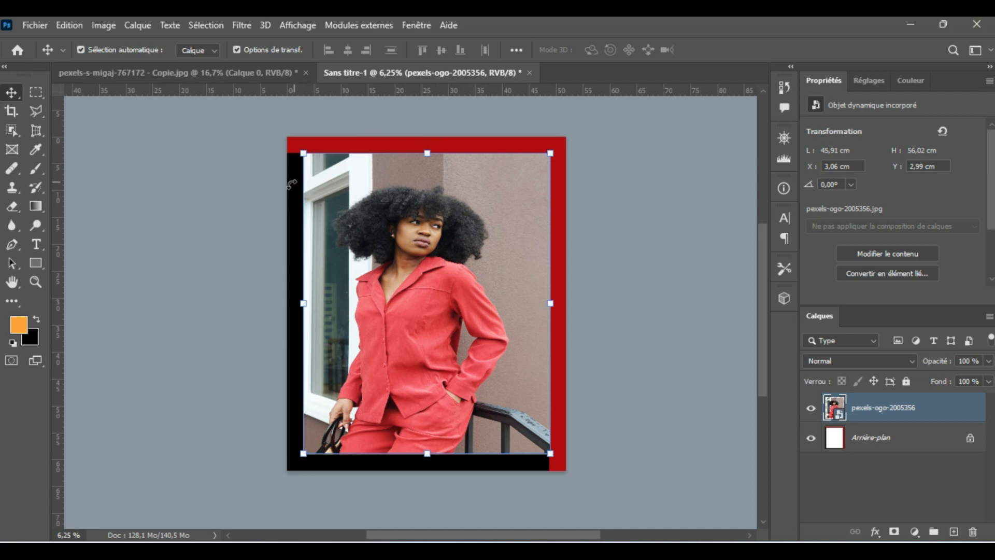
{"action": "left_click", "coordinate": [415, 24]}
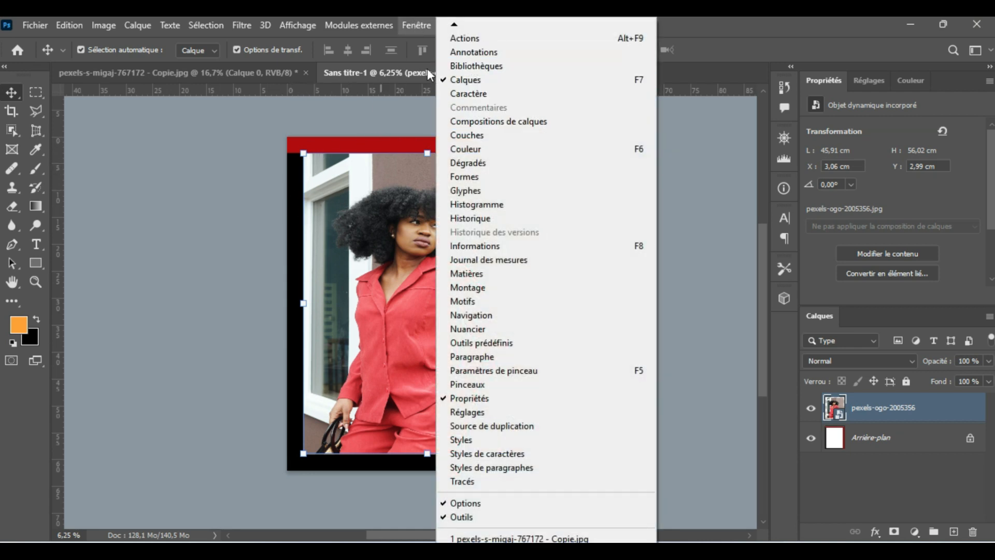
{"action": "left_click", "coordinate": [306, 27]}
{"action": "left_click", "coordinate": [306, 27]}
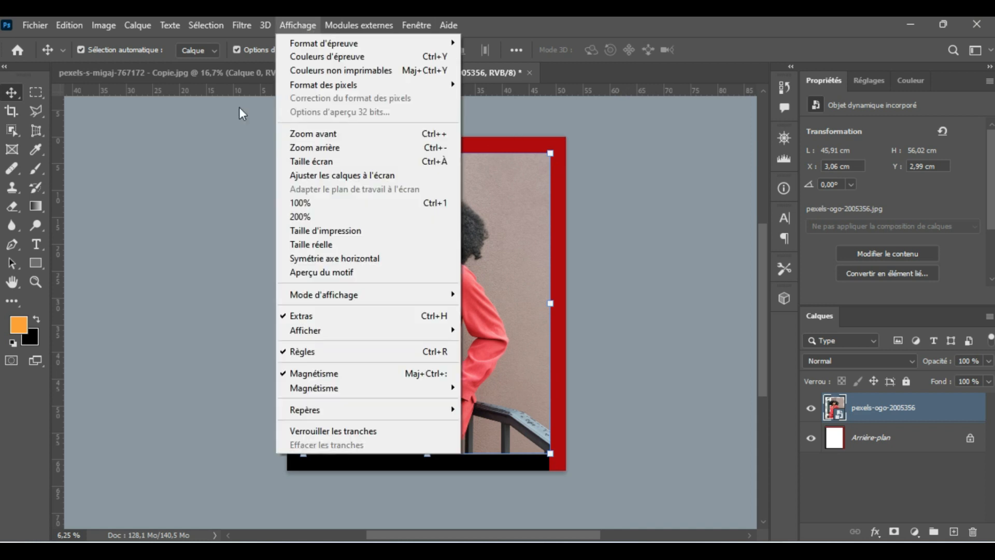
{"action": "left_click", "coordinate": [239, 107]}
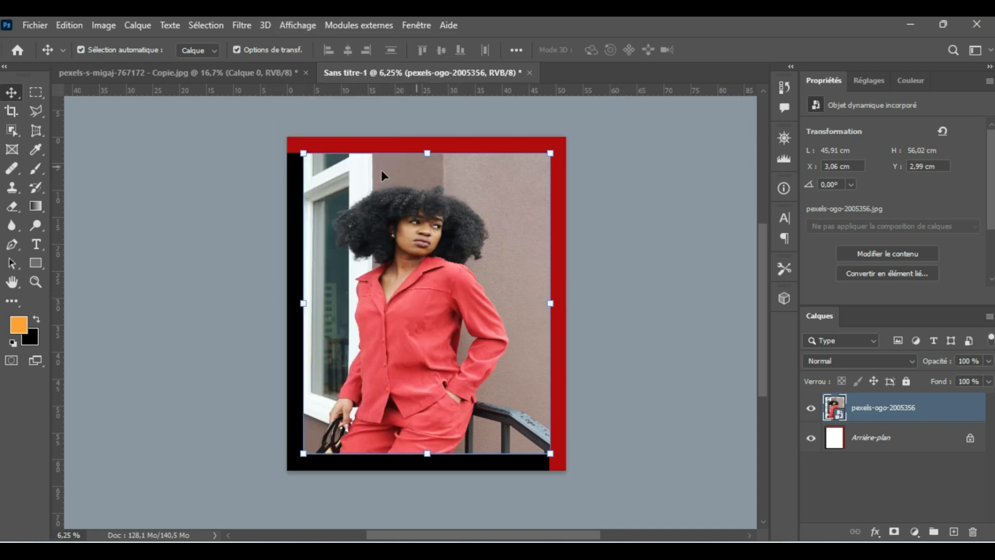
Open the settings for a new guide layout and move the dialog clear of the photo
{"action": "left_click", "coordinate": [304, 26]}
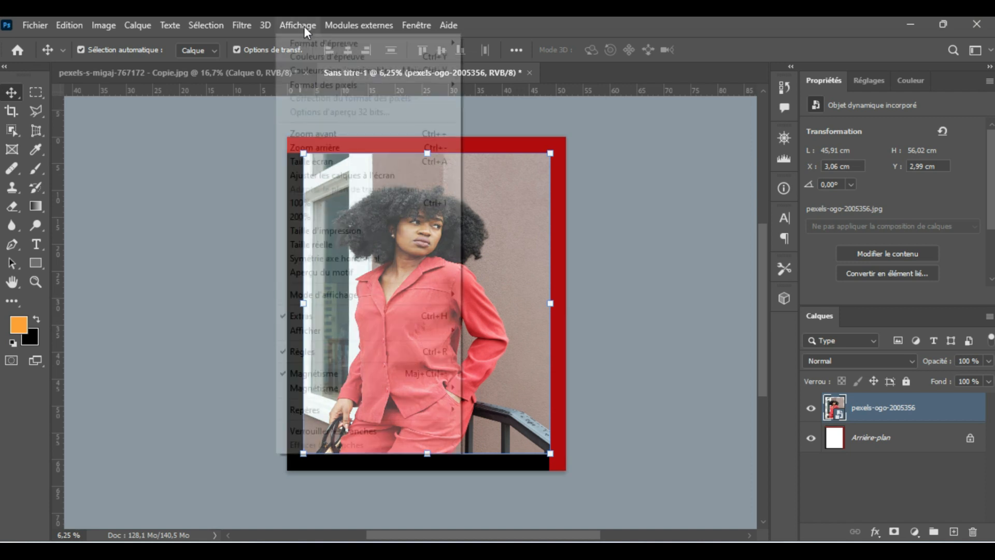
{"action": "left_click", "coordinate": [304, 26]}
{"action": "left_click", "coordinate": [303, 26]}
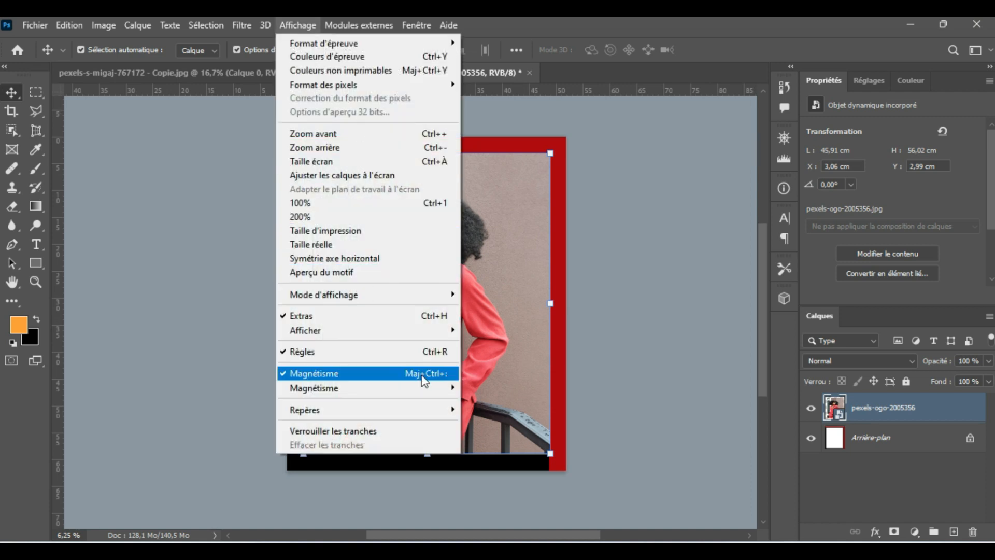
{"action": "mouse_move", "coordinate": [347, 411]}
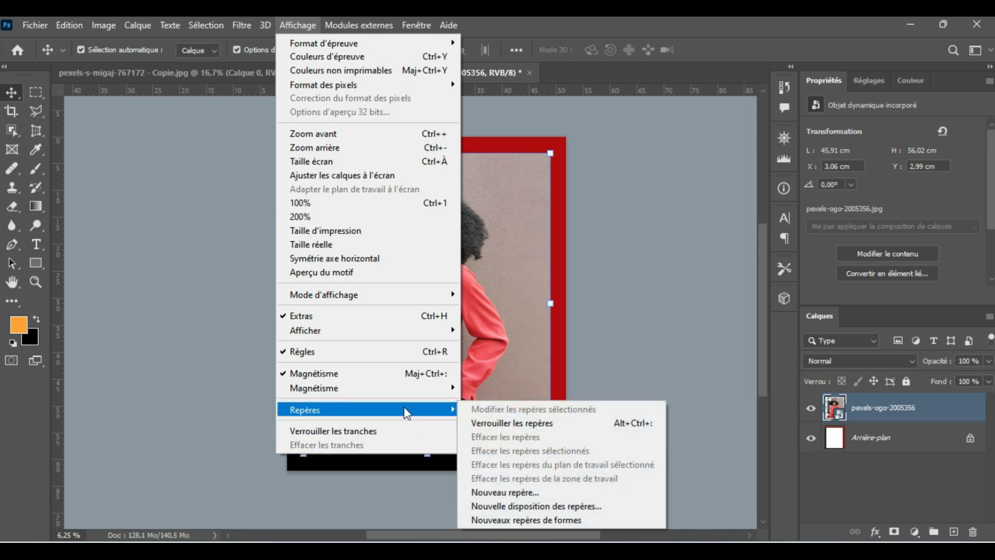
{"action": "left_click", "coordinate": [514, 506]}
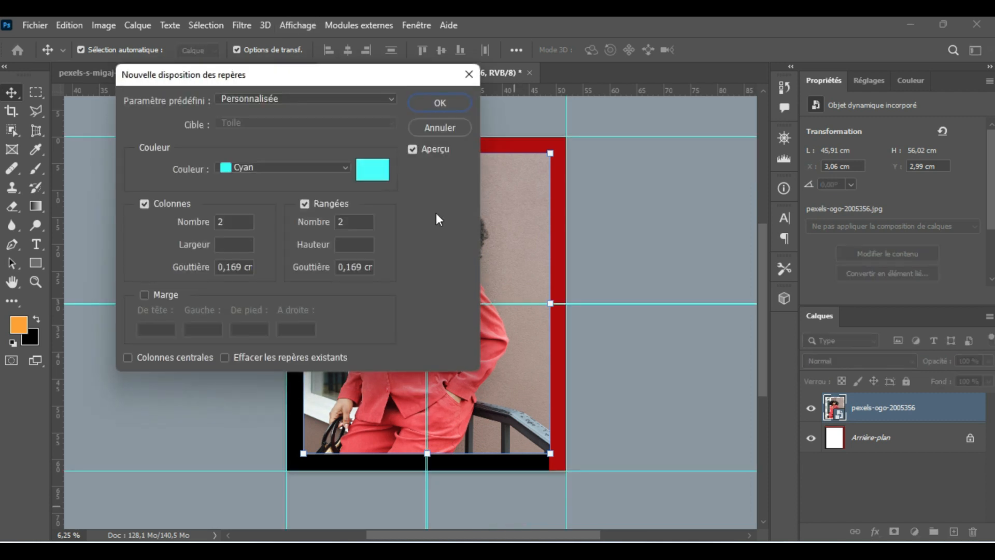
{"action": "left_click_drag", "start_coordinate": [300, 73], "coordinate": [871, 163]}
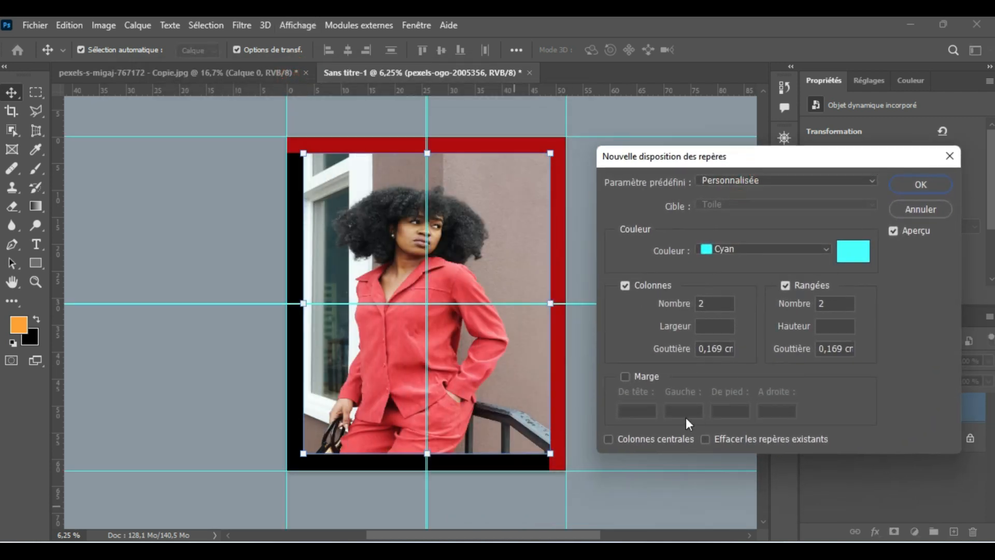
Enable margins in the guide layout and switch its preset to Par défaut
{"action": "left_click", "coordinate": [623, 377]}
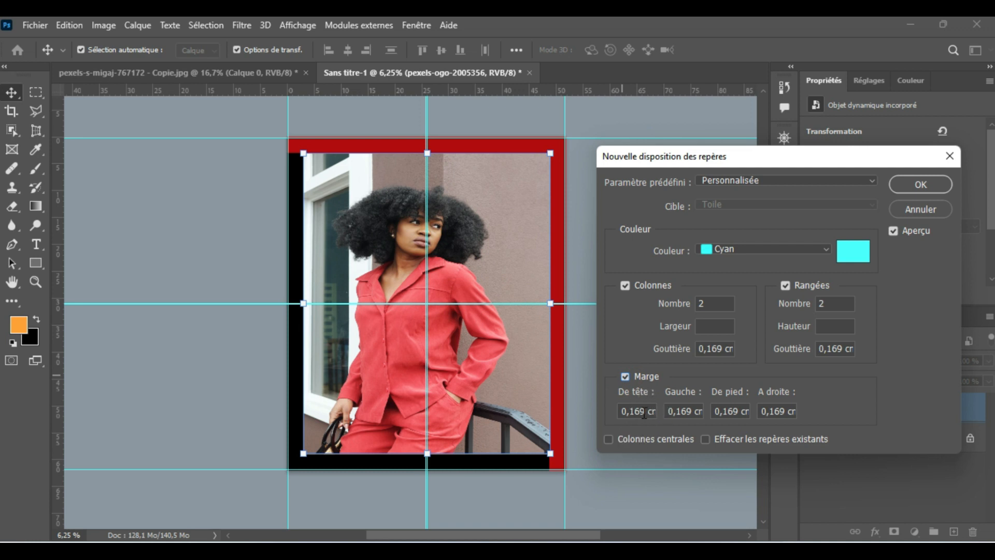
{"action": "left_click_drag", "start_coordinate": [646, 409], "coordinate": [602, 424]}
{"action": "left_click", "coordinate": [872, 180]}
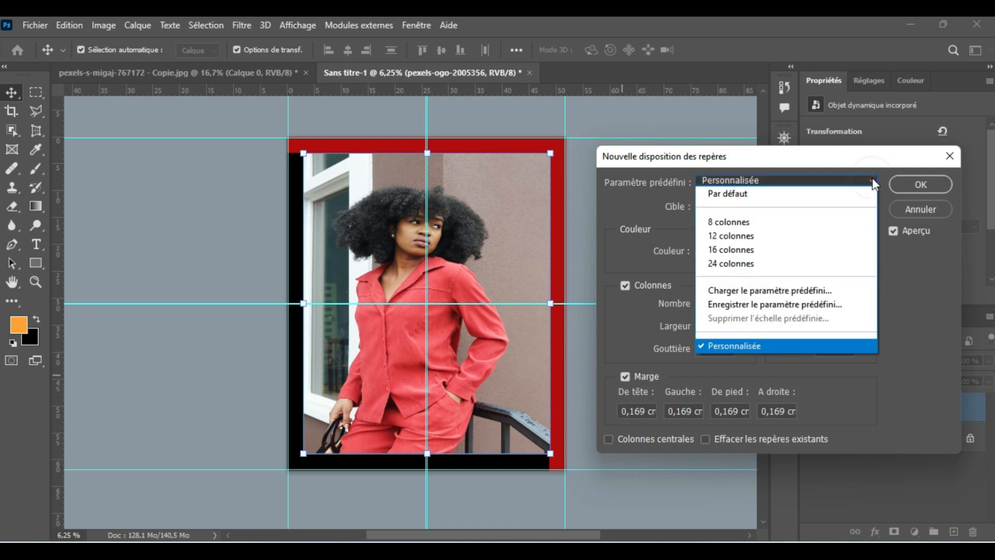
{"action": "left_click", "coordinate": [820, 198]}
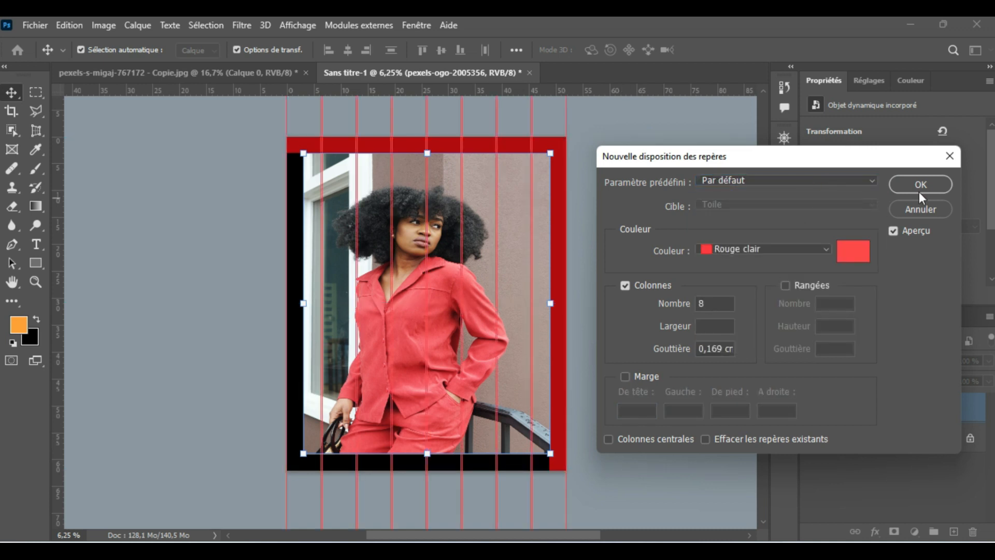
{"action": "left_click", "coordinate": [869, 181]}
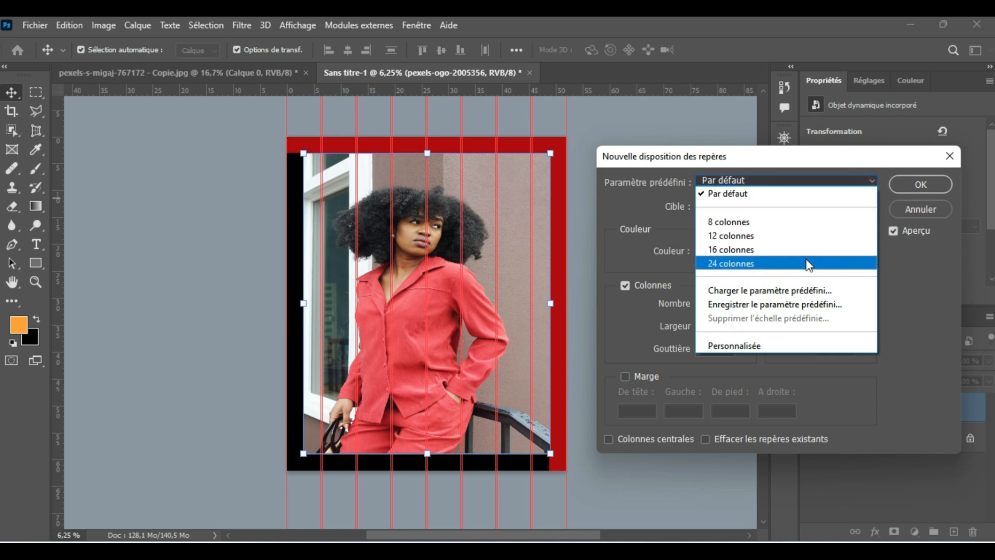
{"action": "left_click", "coordinate": [786, 293]}
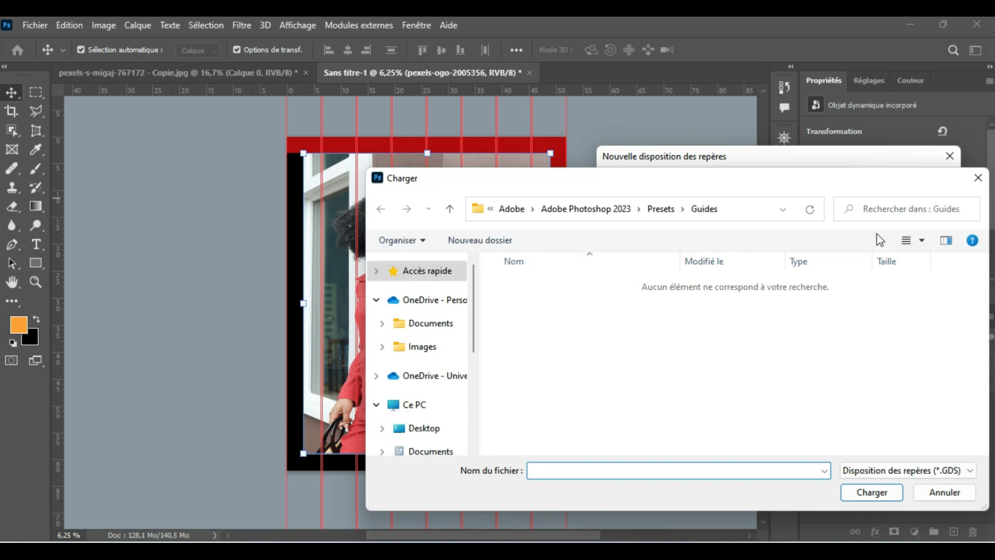
{"action": "left_click", "coordinate": [978, 178]}
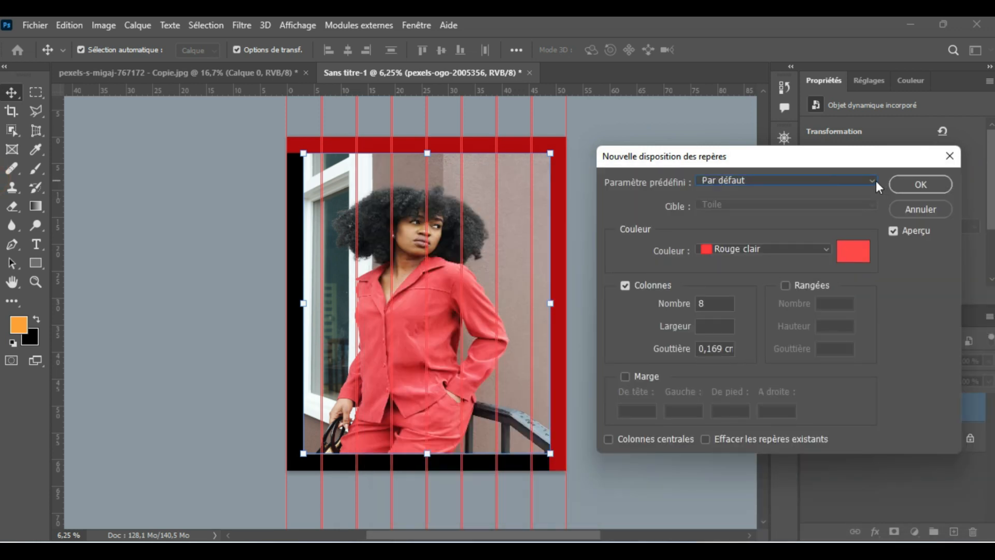
Apply the 8 colonnes preset to the guide layout and switch the preset to Personnalisée
{"action": "left_click", "coordinate": [875, 180]}
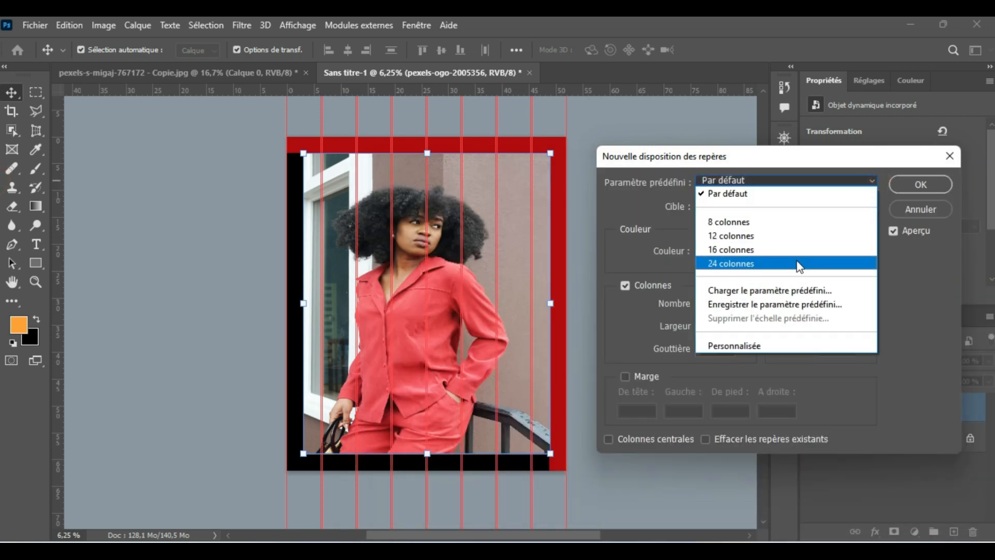
{"action": "left_click", "coordinate": [812, 222]}
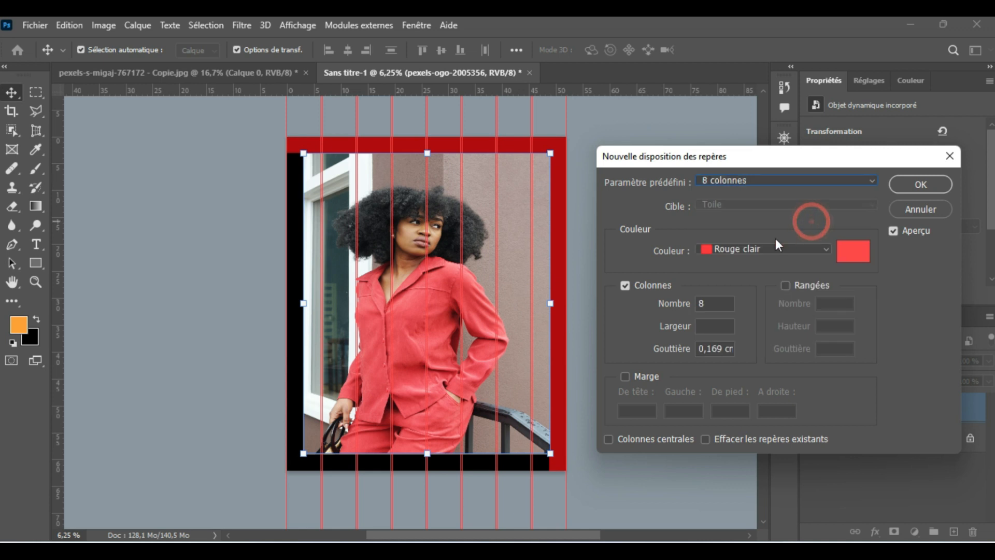
{"action": "left_click", "coordinate": [871, 176]}
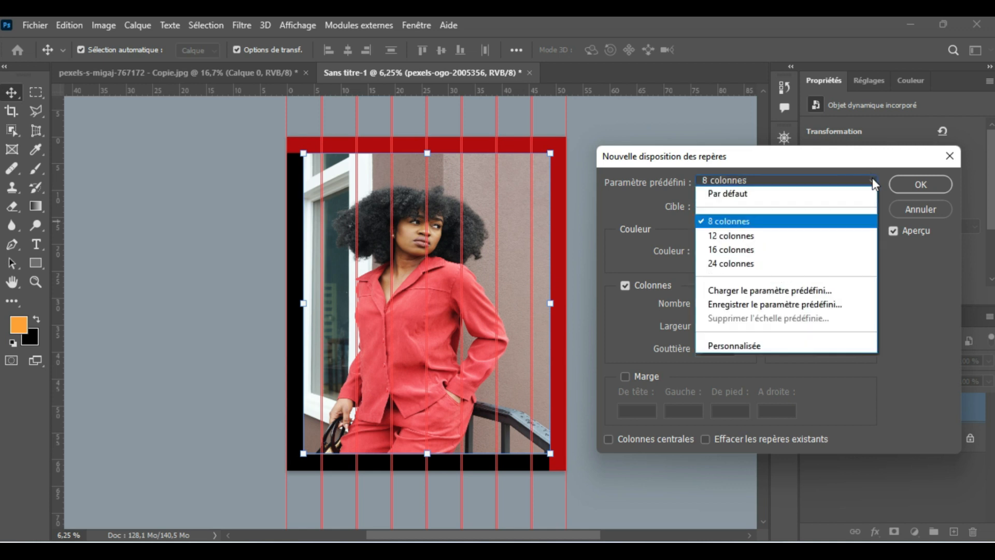
{"action": "left_click", "coordinate": [872, 178]}
{"action": "left_click", "coordinate": [871, 182]}
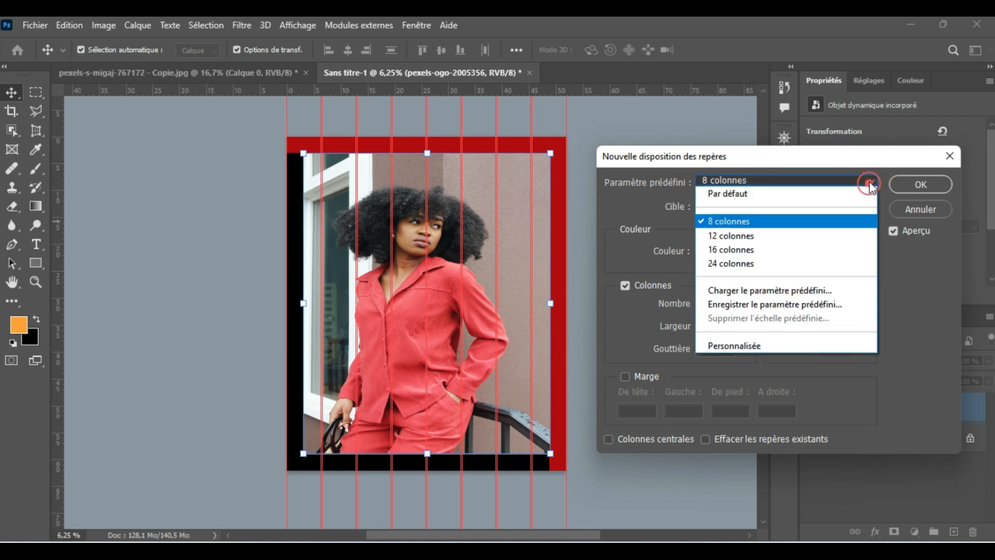
{"action": "left_click", "coordinate": [776, 346]}
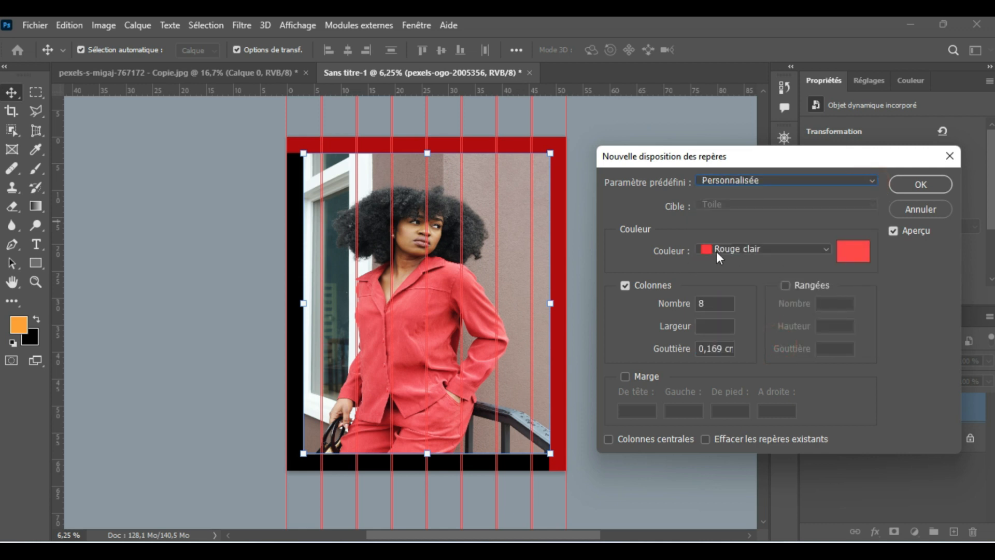
Try 2 guide columns, settle on 1 column, and enable the margin guides
{"action": "left_click", "coordinate": [711, 298]}
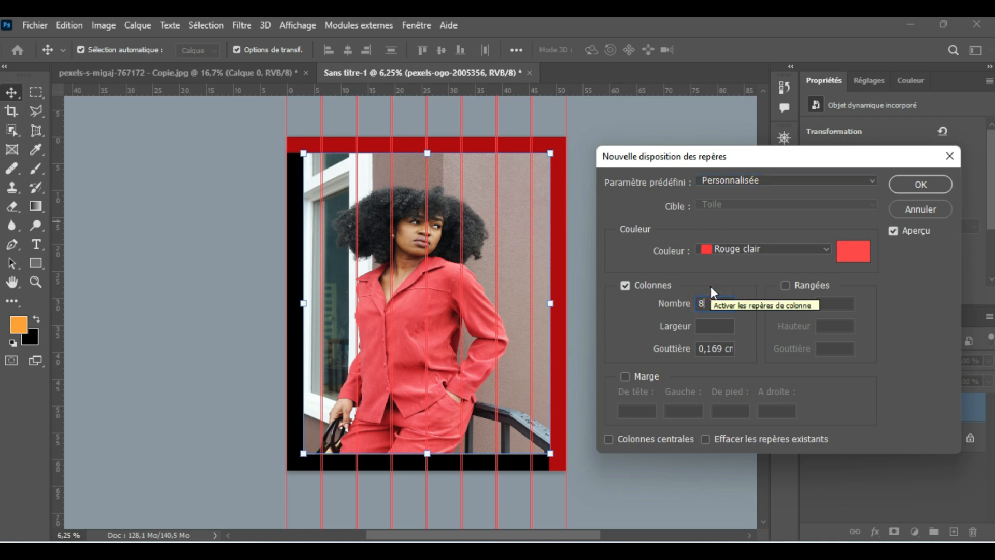
{"action": "key", "text": "BackSpace"}
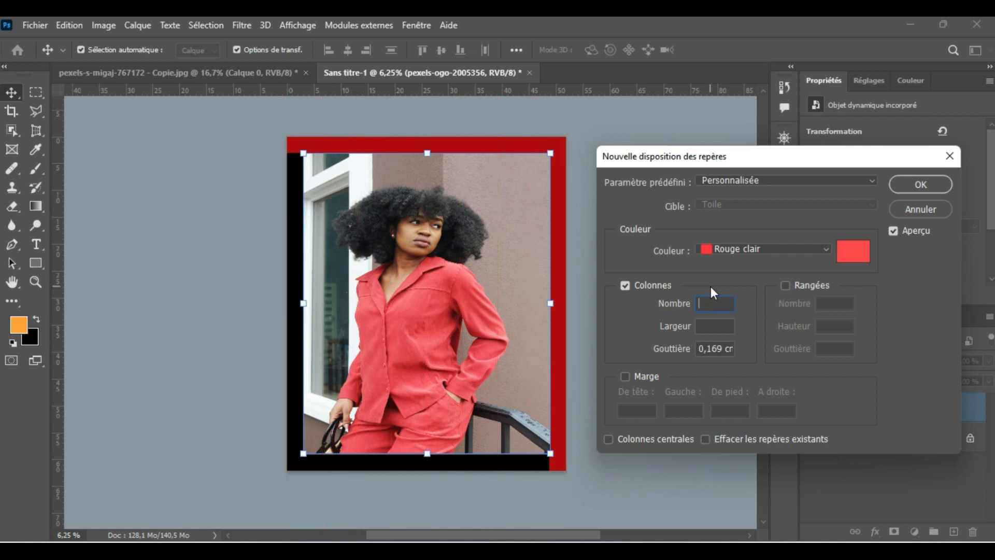
{"action": "type", "text": "2"}
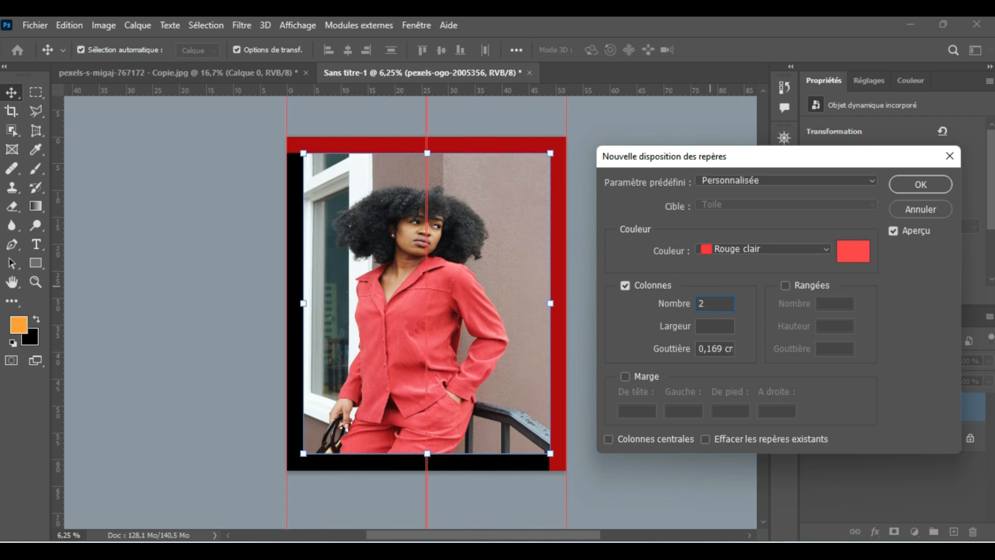
{"action": "key", "text": "BackSpace"}
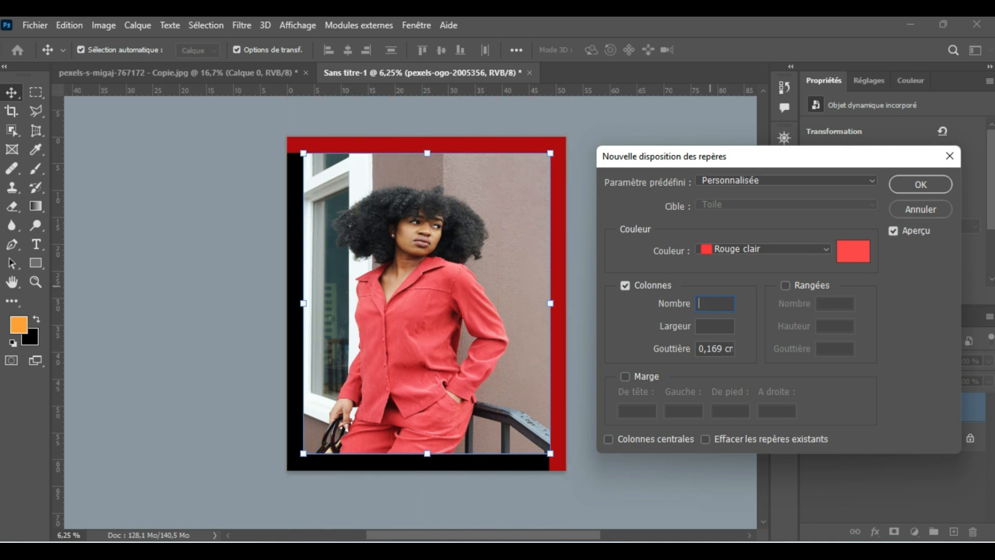
{"action": "type", "text": "1"}
{"action": "left_click", "coordinate": [626, 378]}
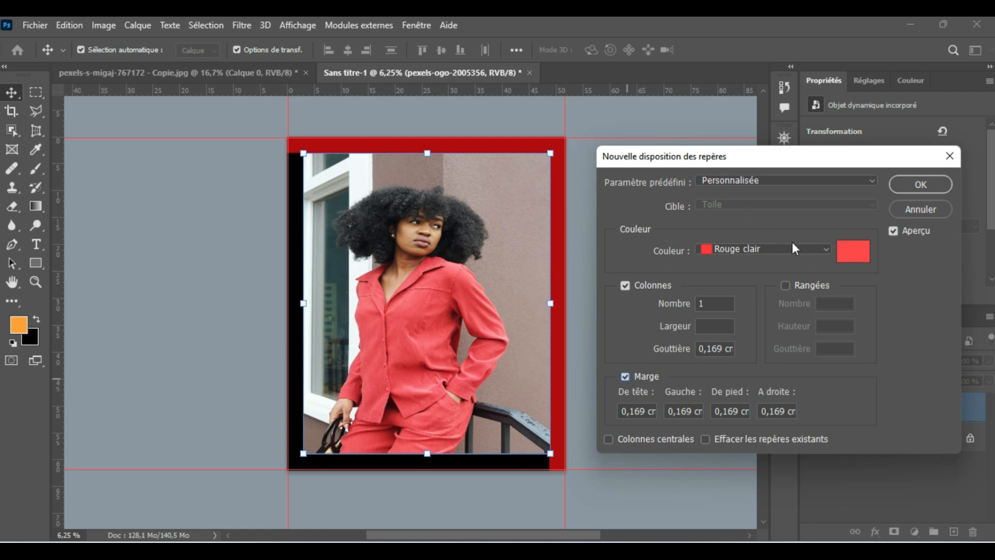
Set a custom green guide colour, 81ff4a, for the guide layout
{"action": "left_click", "coordinate": [856, 252]}
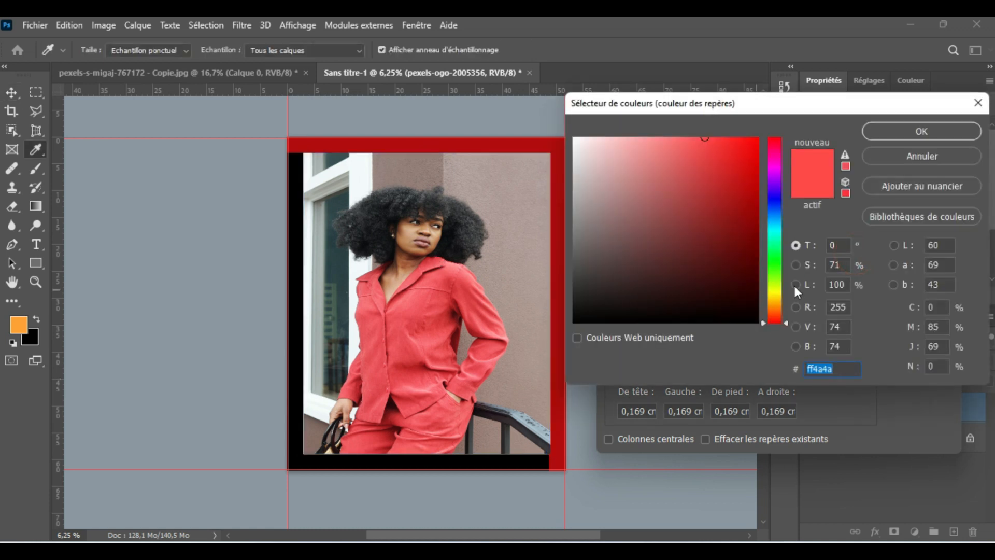
{"action": "left_click_drag", "start_coordinate": [774, 282], "coordinate": [775, 270]}
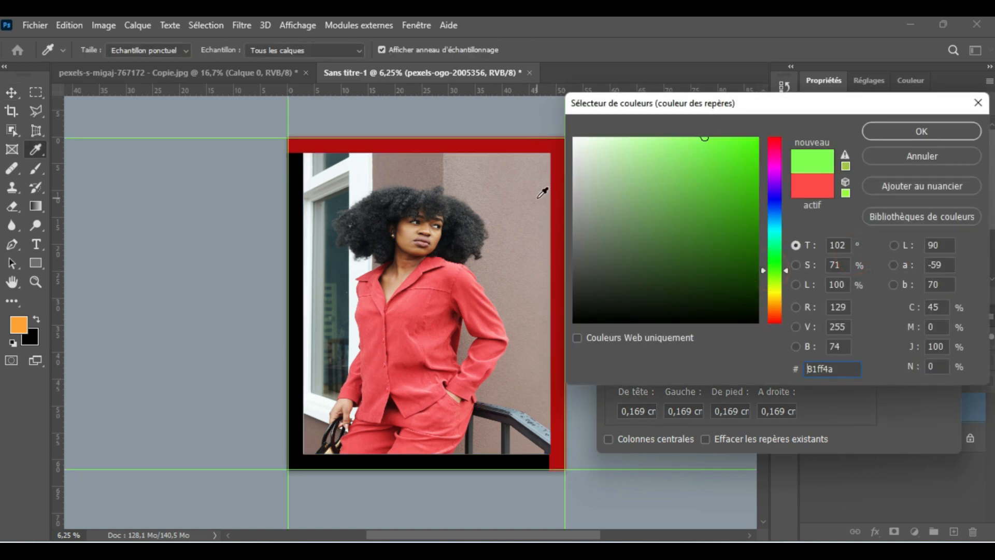
{"action": "left_click", "coordinate": [644, 406]}
{"action": "left_click", "coordinate": [645, 409]}
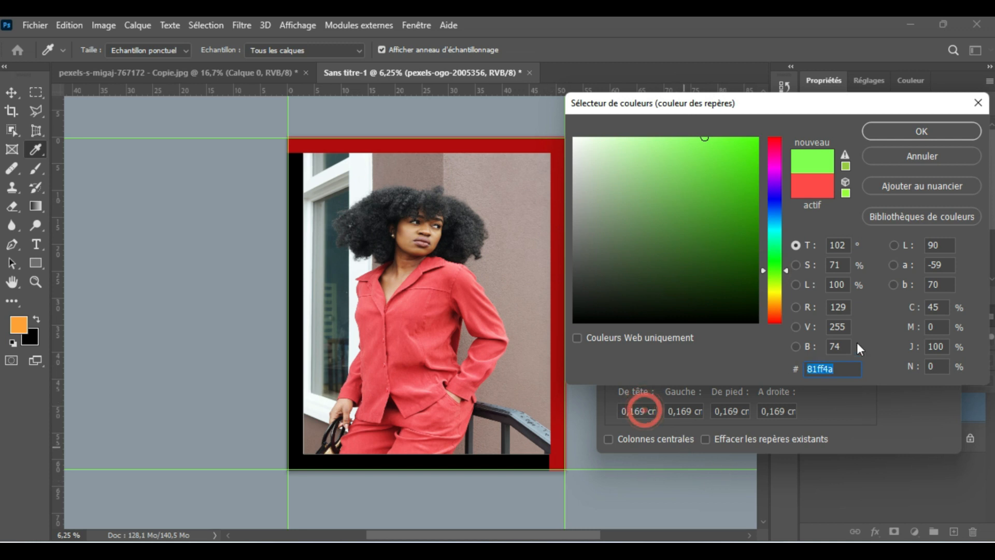
{"action": "left_click", "coordinate": [975, 128]}
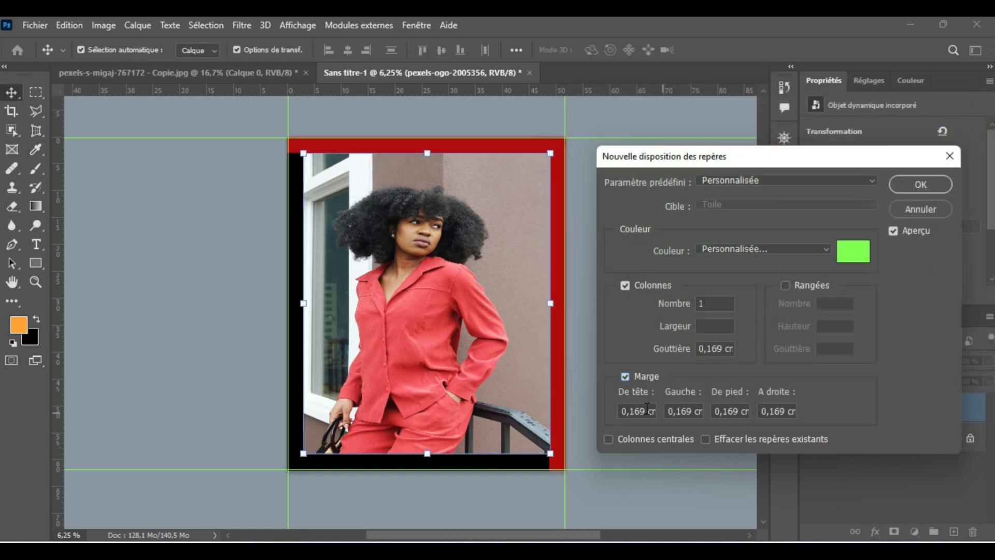
Set the top, left, bottom and right guide margins to 2 cm each and create the guide layout
{"action": "left_click_drag", "start_coordinate": [647, 409], "coordinate": [621, 411]}
{"action": "type", "text": "2"}
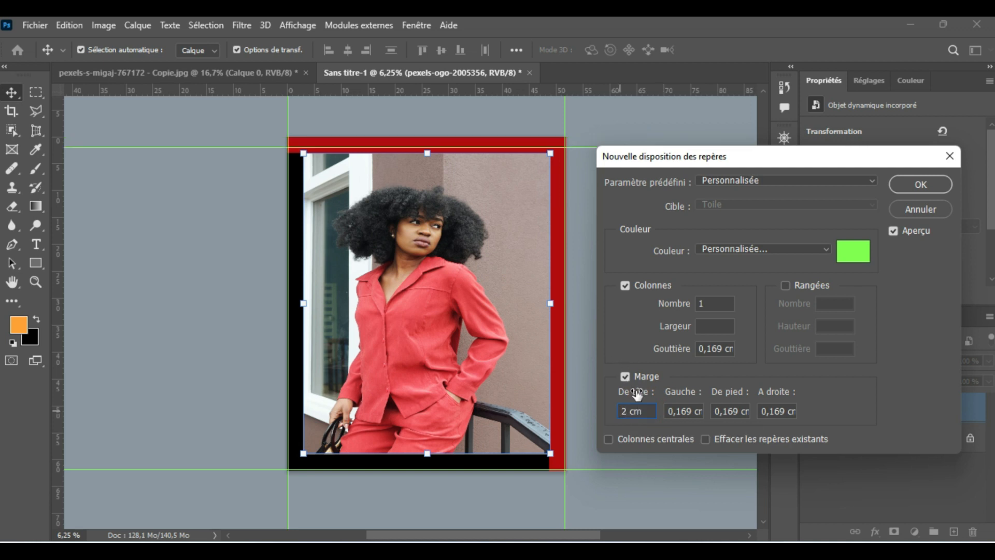
{"action": "key", "text": "Tab"}
{"action": "type", "text": "2"}
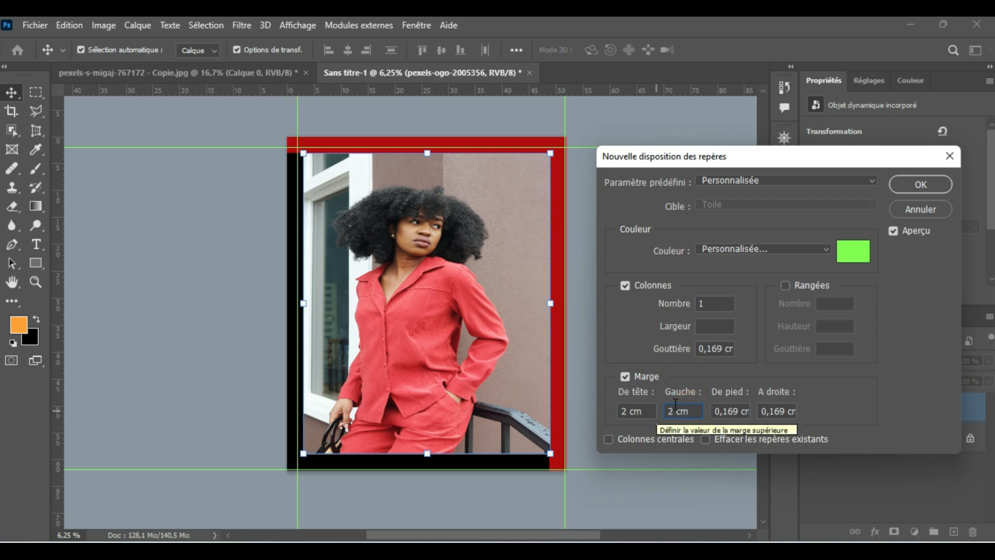
{"action": "left_click_drag", "start_coordinate": [738, 410], "coordinate": [715, 410]}
{"action": "type", "text": "2 cm"}
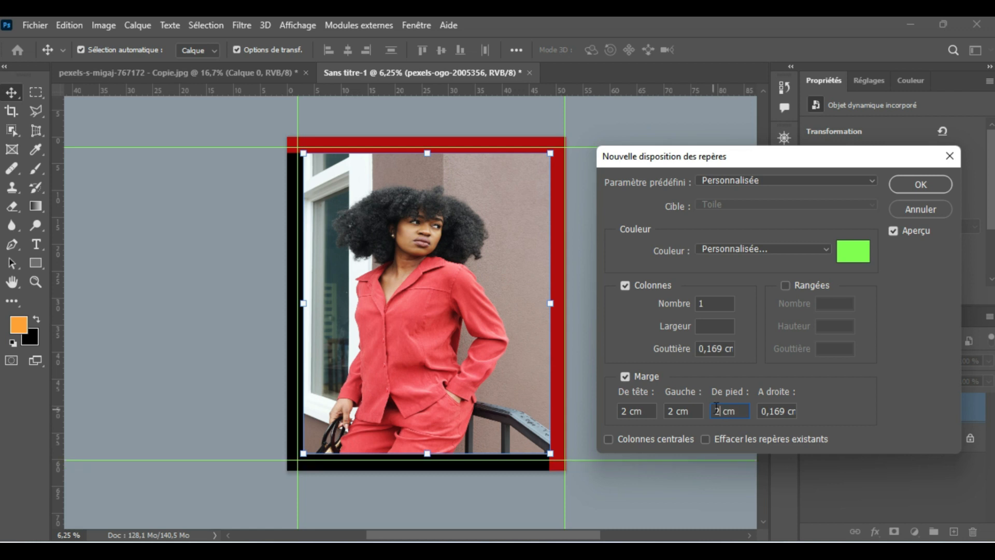
{"action": "double_click", "coordinate": [789, 409]}
{"action": "type", "text": "2"}
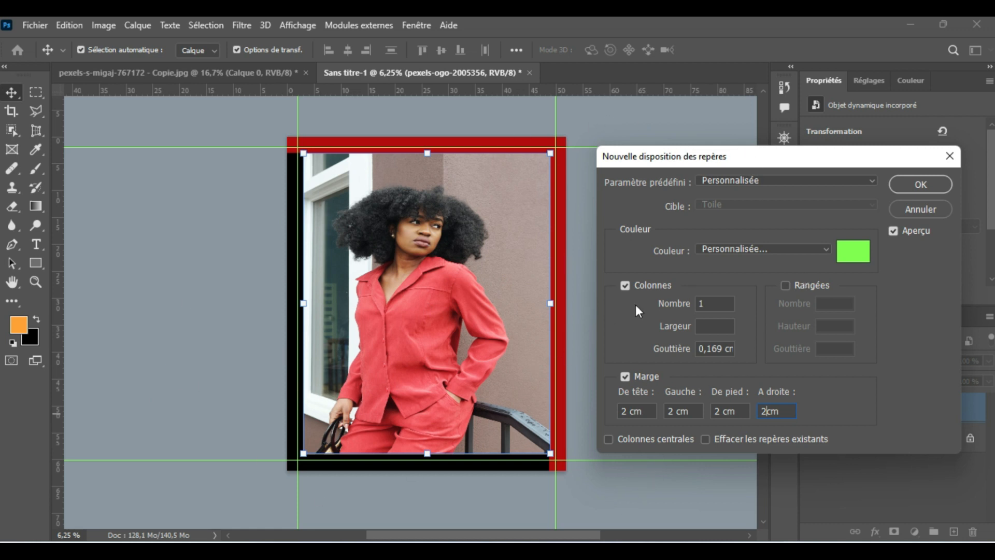
{"action": "left_click", "coordinate": [927, 178]}
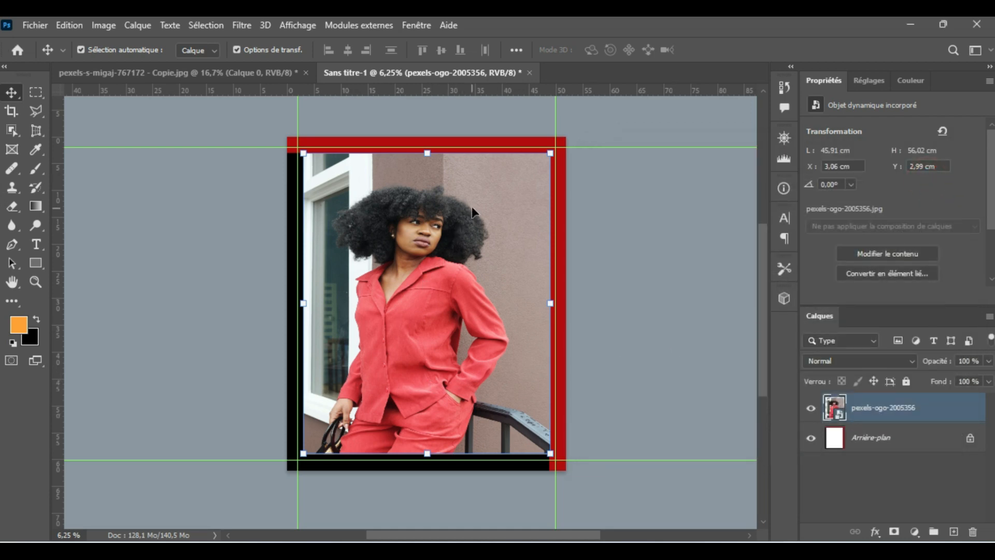
Clear all guides from the canvas (Effacer les repères de la zone de travail)
{"action": "left_click", "coordinate": [405, 26]}
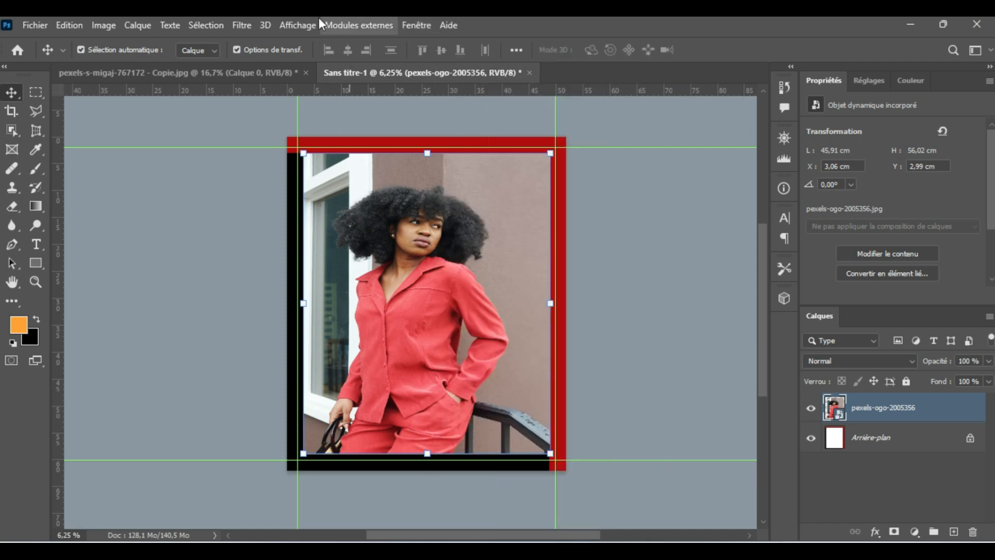
{"action": "left_click", "coordinate": [309, 24]}
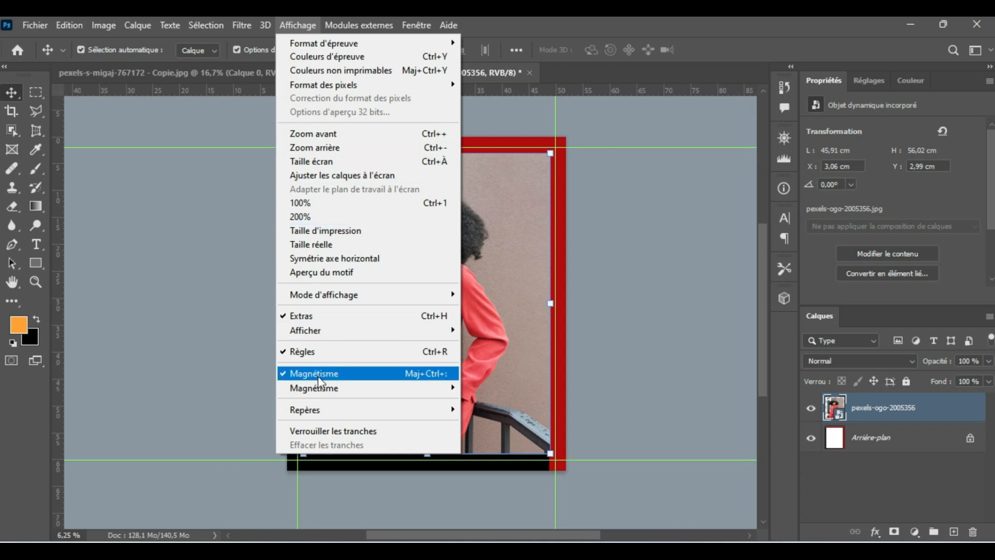
{"action": "mouse_move", "coordinate": [321, 409]}
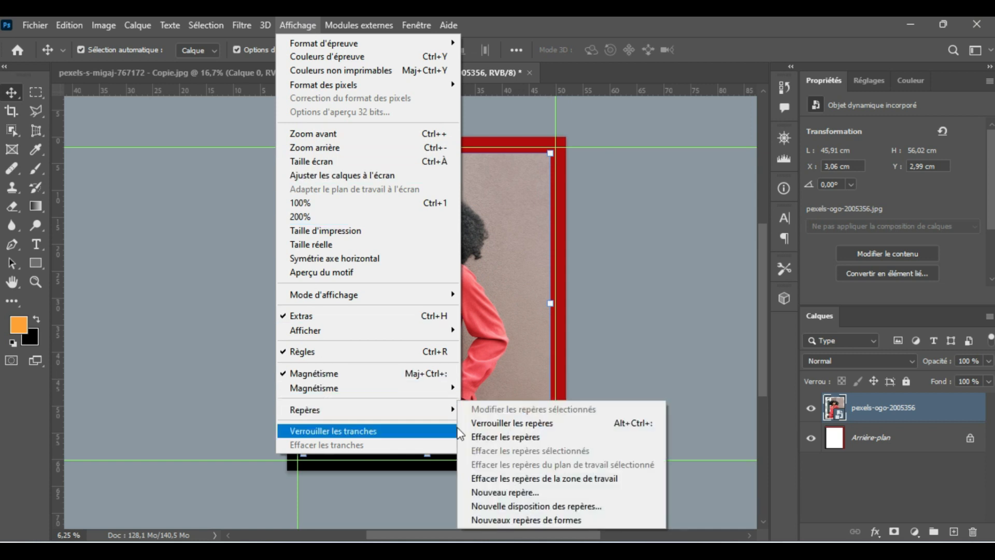
{"action": "left_click", "coordinate": [530, 475]}
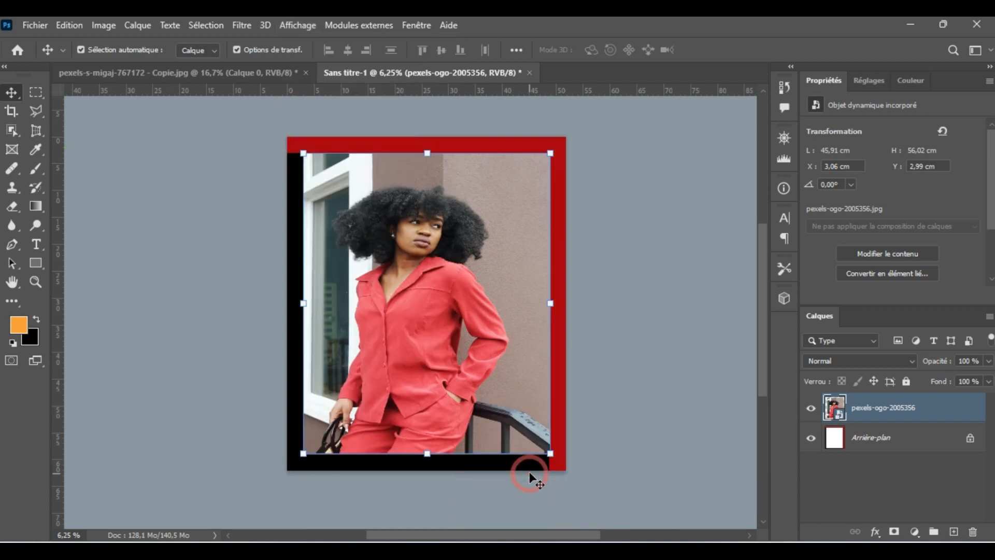